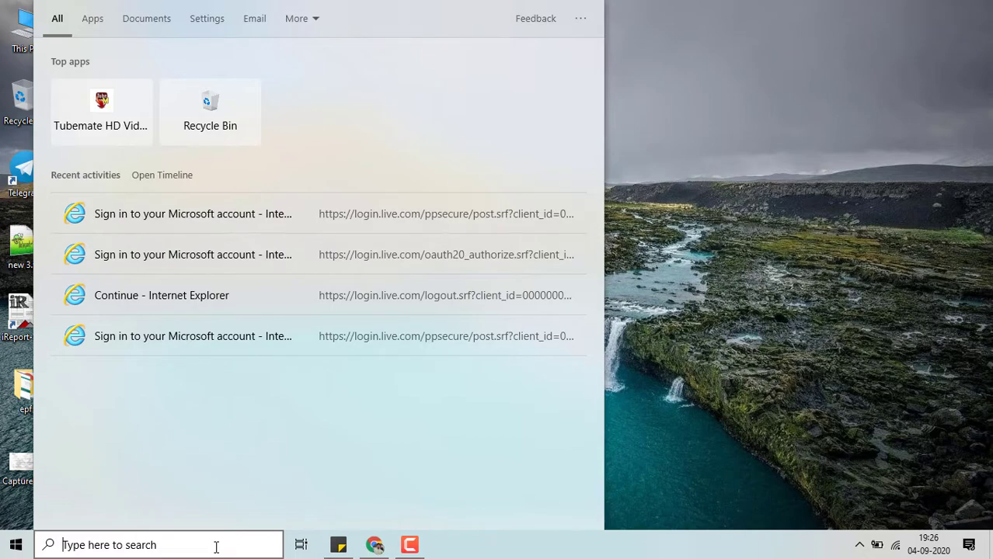
- Launch PL/SQL Developer, enter the account password to log on to the XE database as system, and maximize the program window
type("pls")
key("Return")
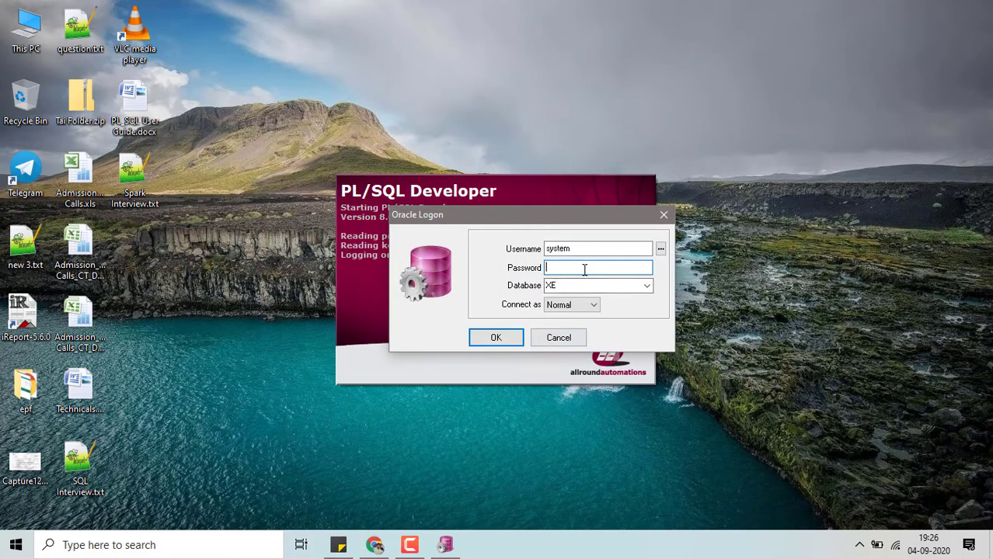
type("**")
left_click(510, 337)
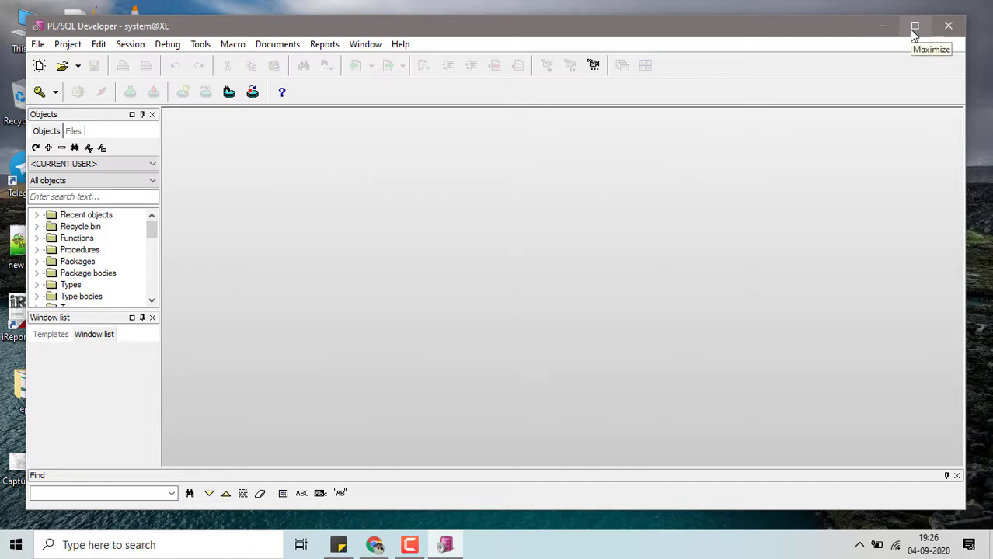
left_click(910, 28)
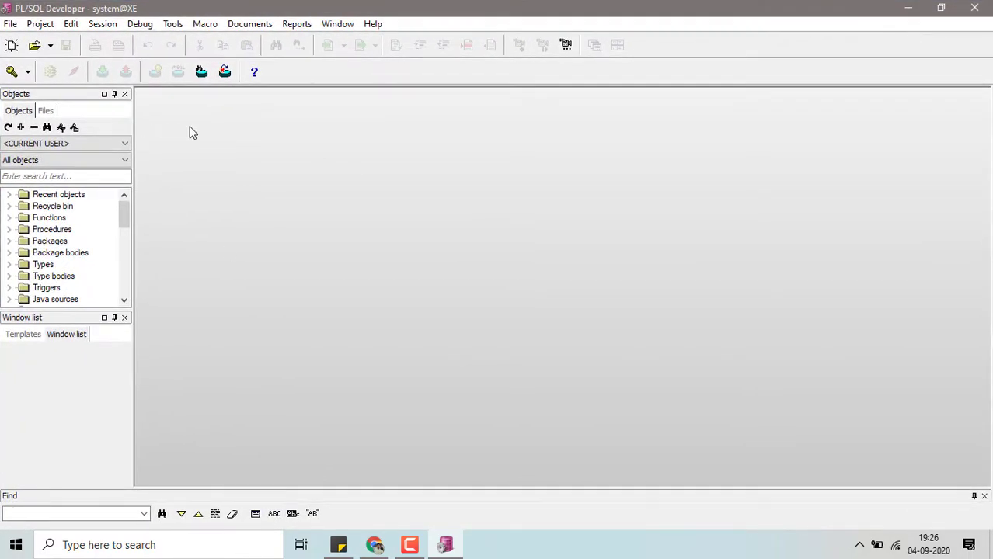
left_click(11, 24)
mouse_move(32, 43)
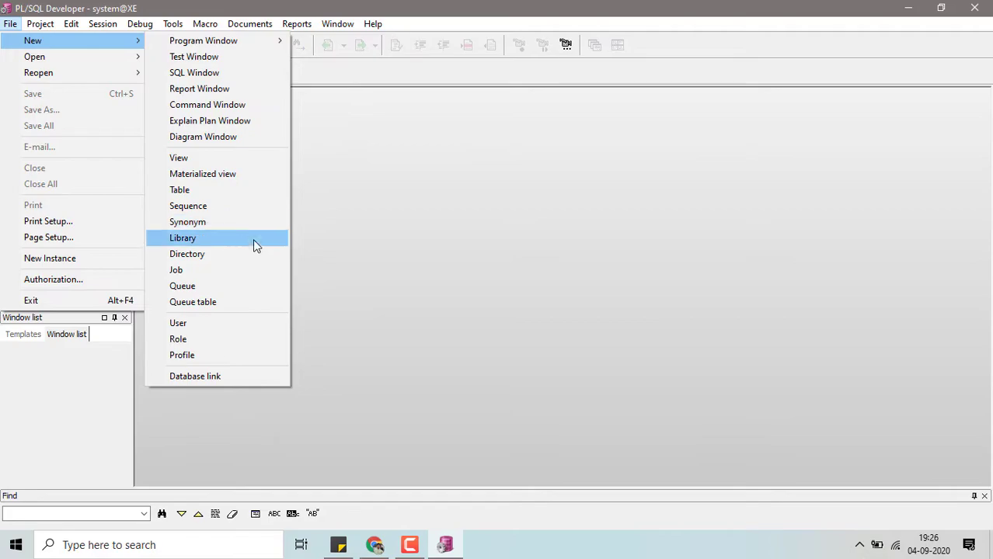
left_click(441, 162)
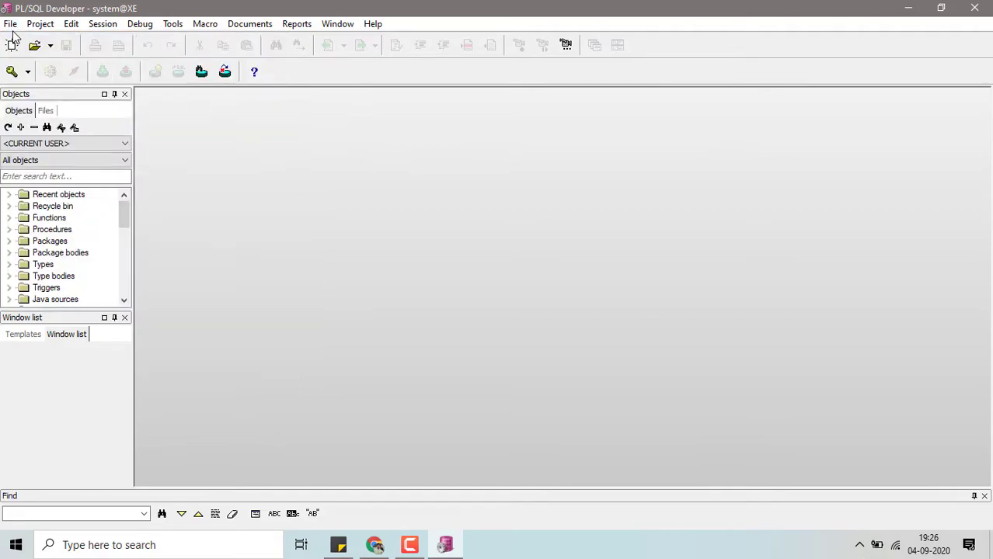
- Start a new table definition and name the table Employee
left_click(10, 25)
mouse_move(32, 45)
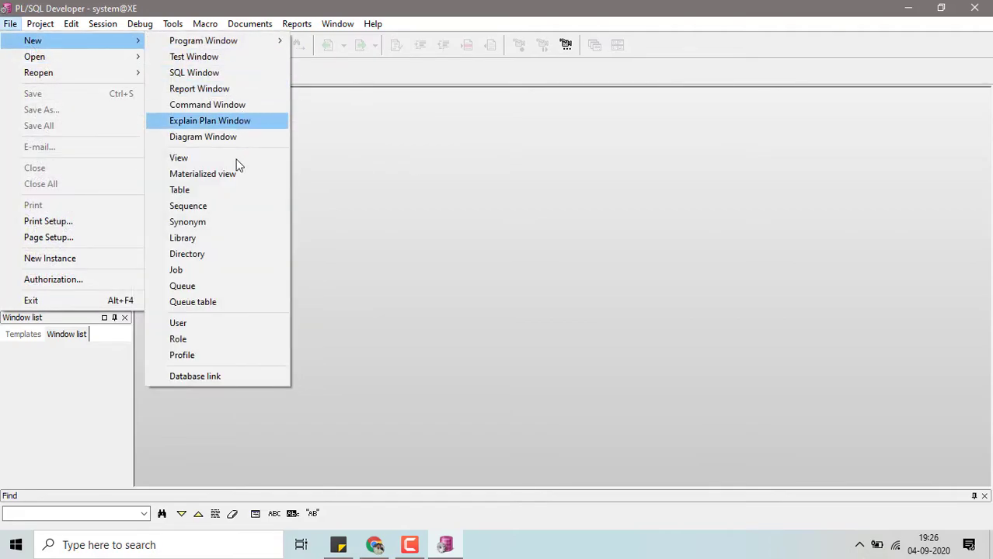
left_click(206, 193)
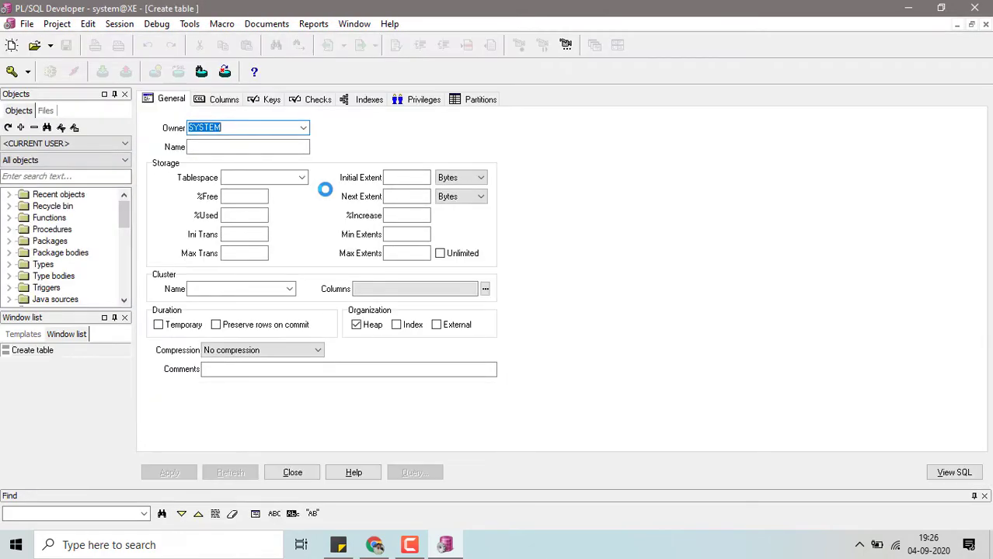
left_click(270, 147)
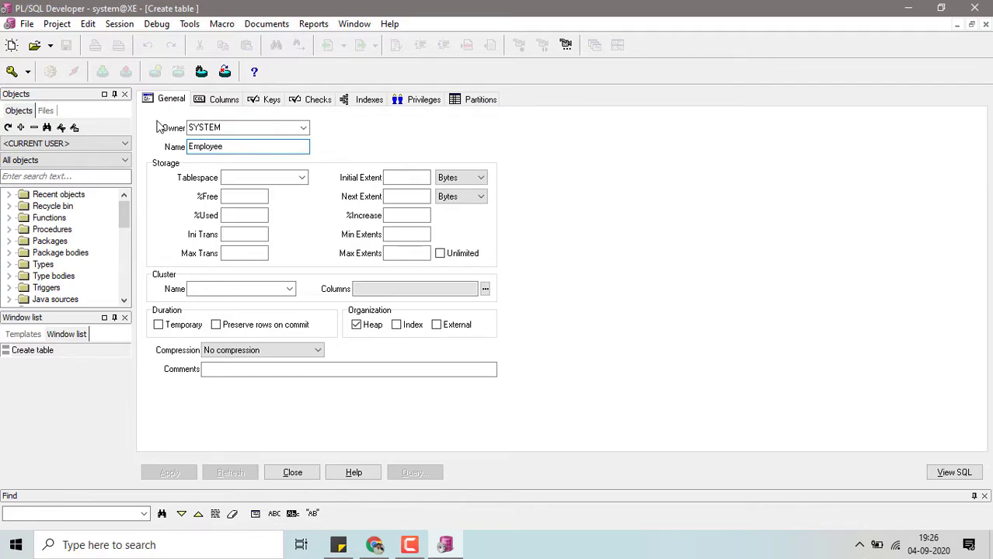
- Add the columns emp_id and emp_name to the Employee table definition
left_click(225, 101)
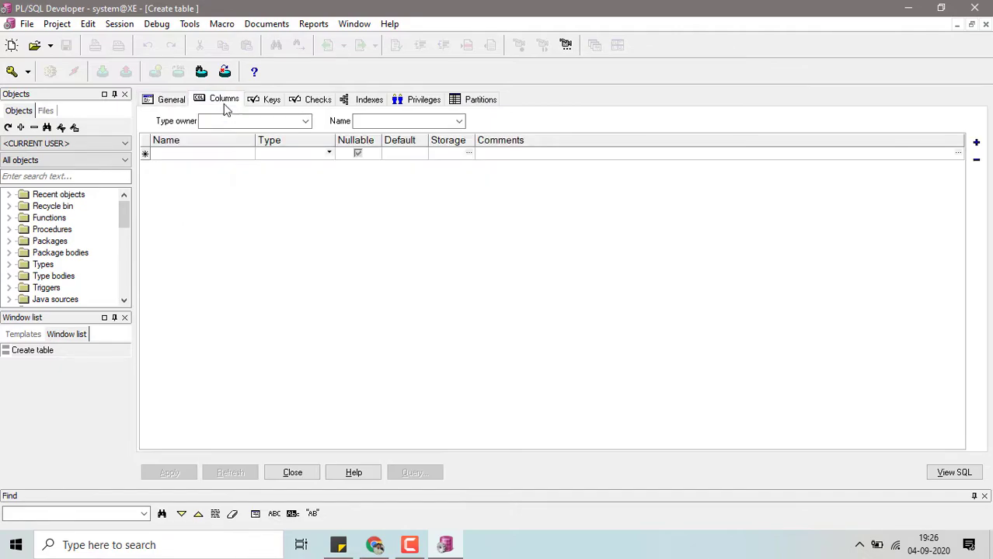
left_click(210, 154)
type("e")
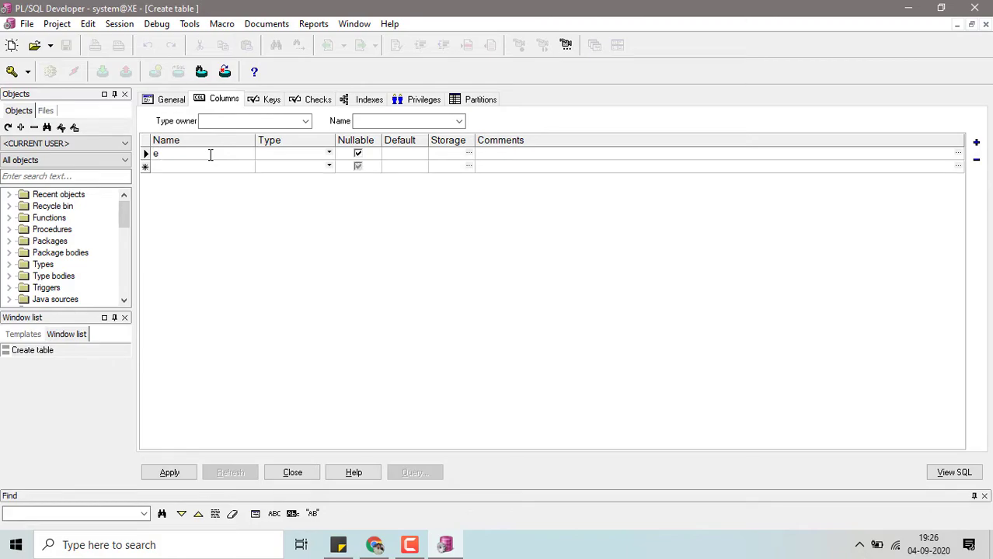
type("mp_id")
left_click(183, 166)
left_click(190, 153)
left_click(193, 165)
type("emp_name")
- Add the columns emp_sal and emp_dept_id below the emp_name column
left_click(186, 177)
type("emp")
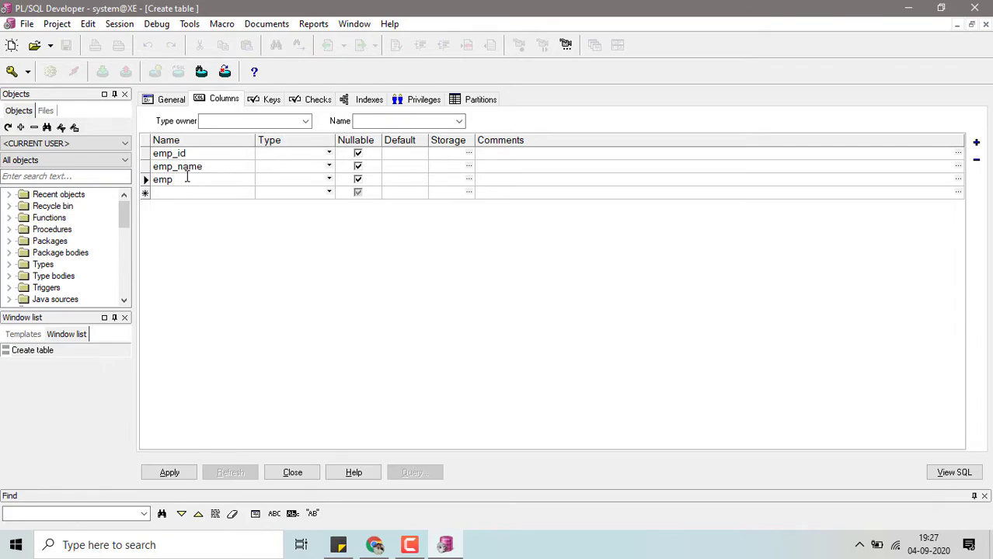
type("_sl")
type("al")
left_click(179, 197)
type("emp_dept_id")
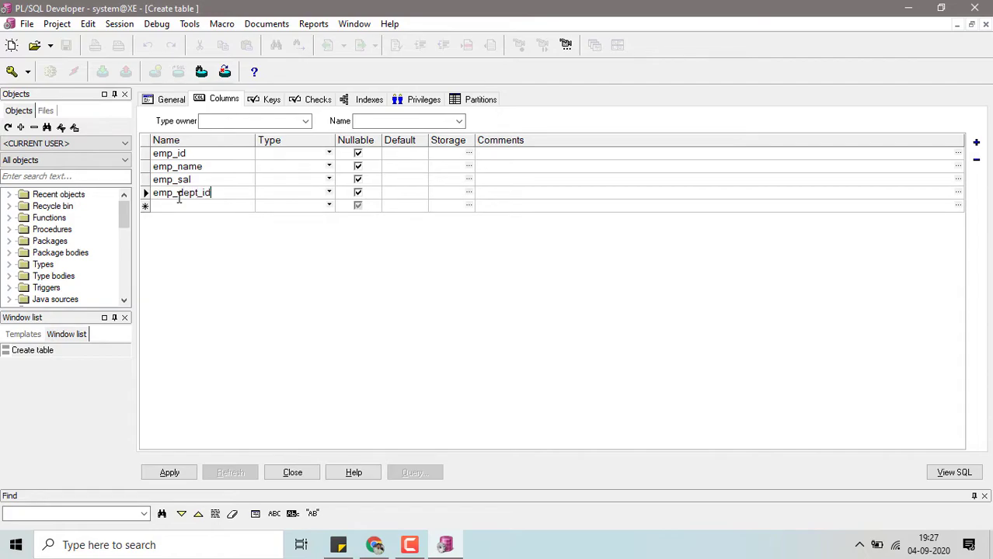
- Set the data type of emp_id to number and of emp_name to varchar2(100)
left_click(330, 157)
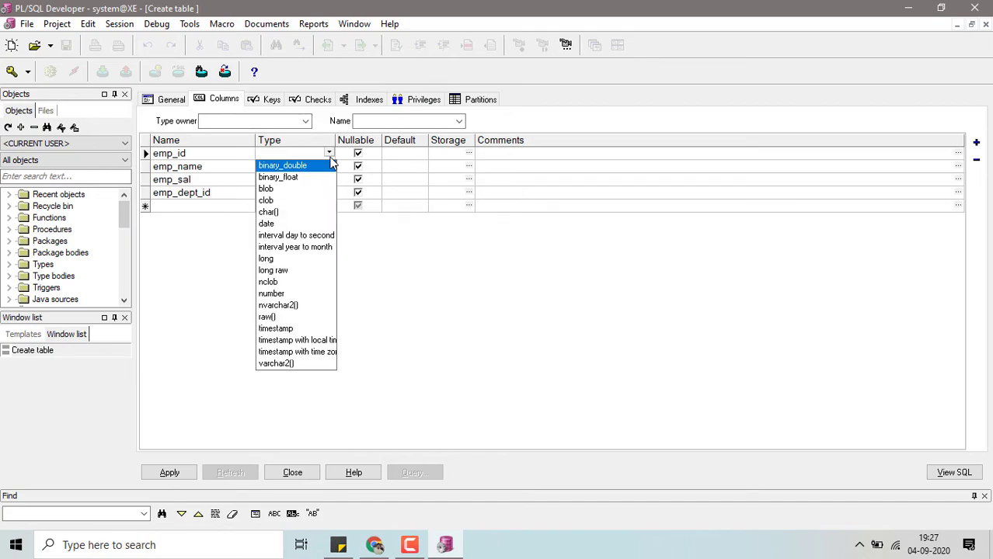
left_click(288, 294)
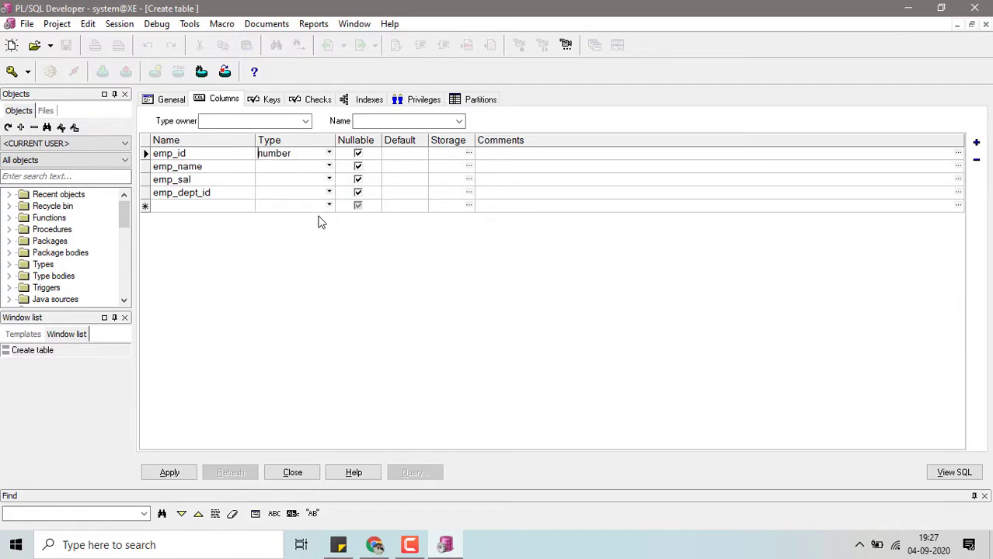
left_click(329, 167)
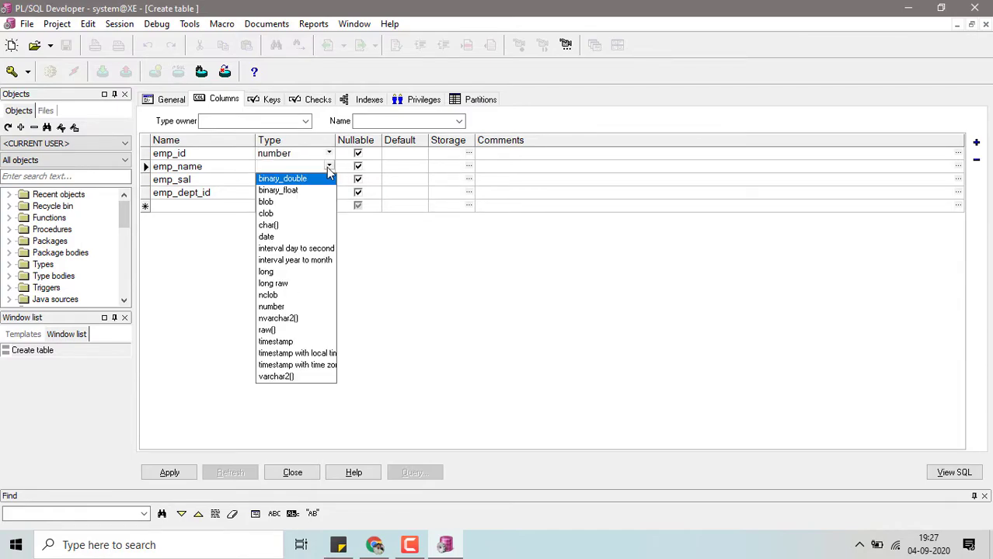
left_click(280, 379)
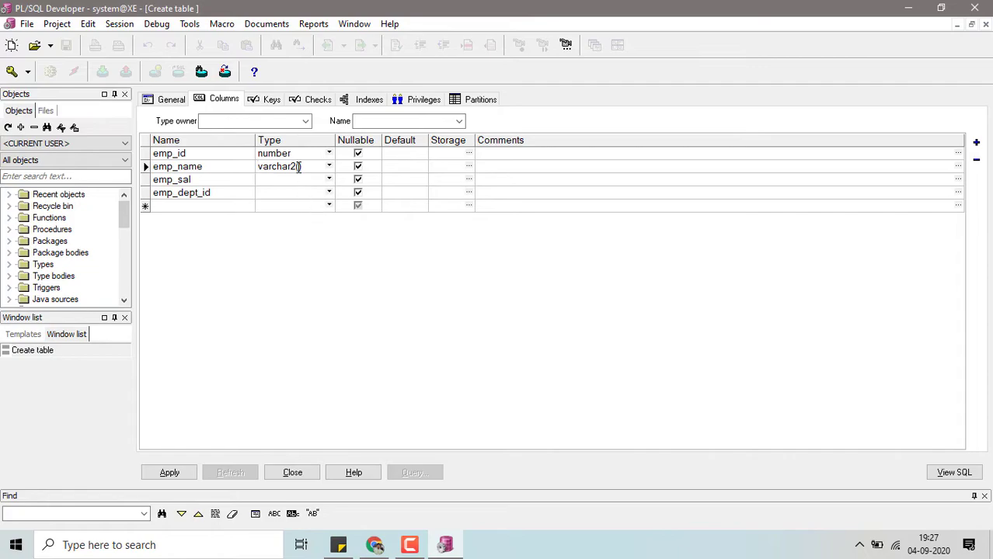
type("100")
- Set the data type of both emp_sal and emp_dept_id to number
left_click(329, 179)
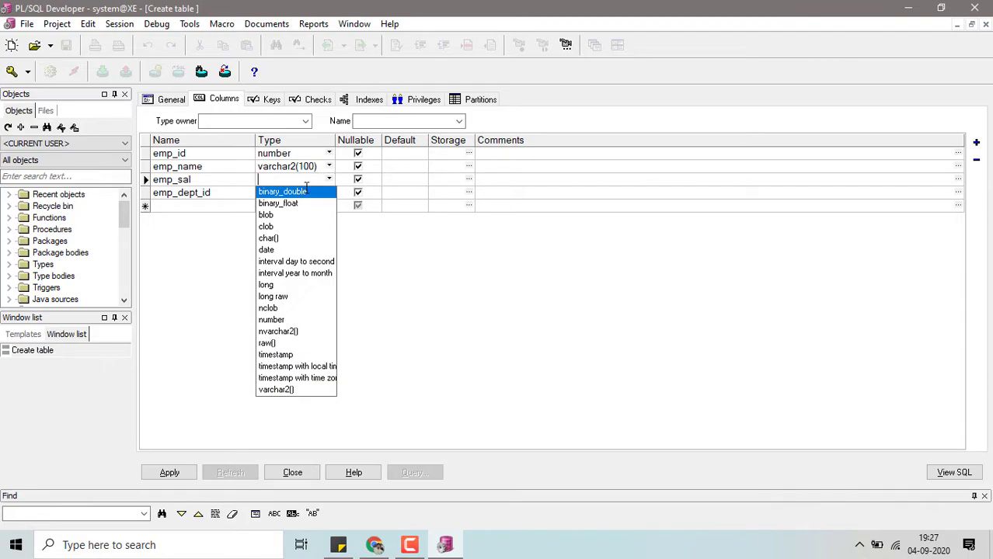
left_click(289, 322)
left_click(277, 194)
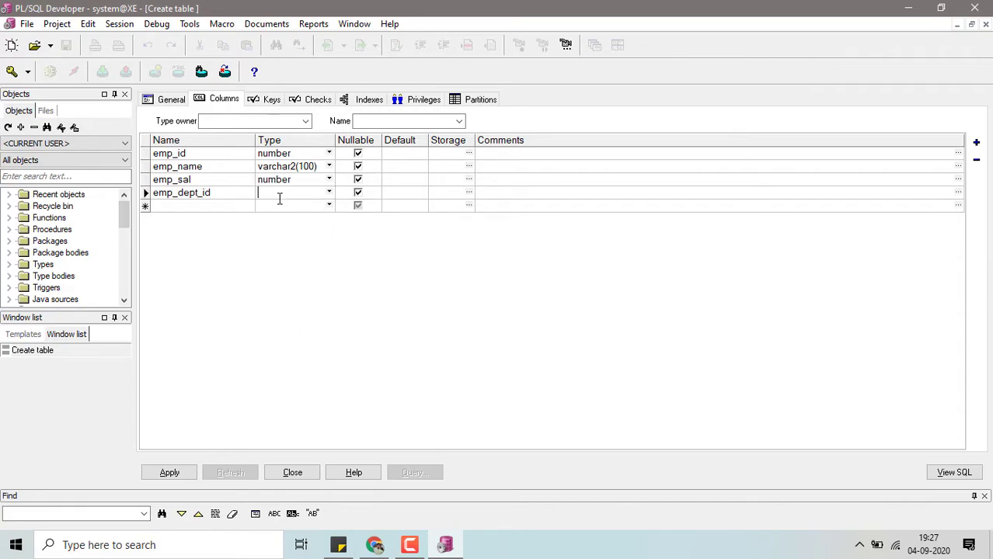
left_click(330, 193)
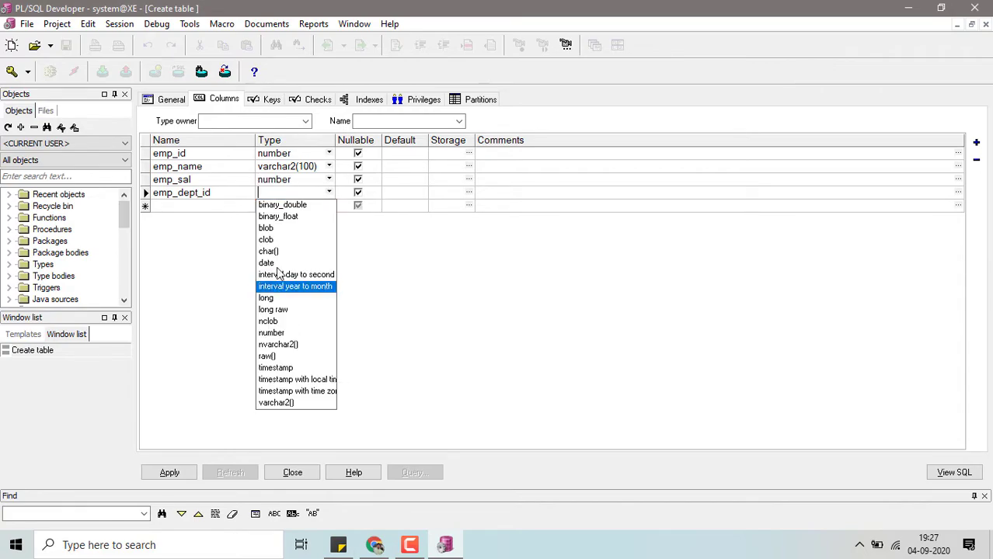
left_click(273, 333)
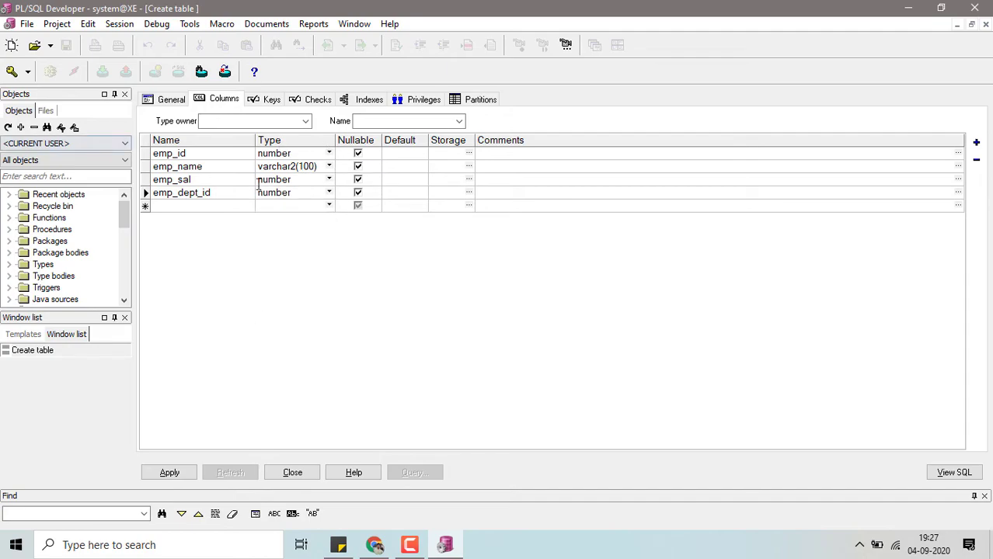
- Give the emp_sal column a default value of 0
left_click(200, 180)
left_click(357, 192)
left_click(390, 181)
type("0")
left_click(233, 154)
- Add an extra column named emp_name_worjng at the end of the column list
left_click(182, 207)
type("em")
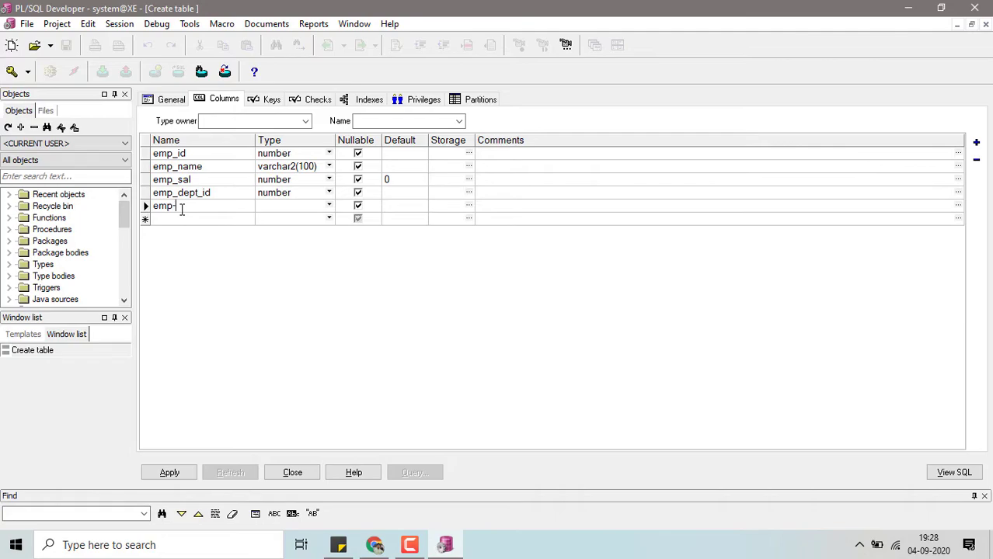
type("p_name_worjng")
- Delete the entire emp_name_worjng column row from the table definition
left_click(204, 208)
double_click(205, 208)
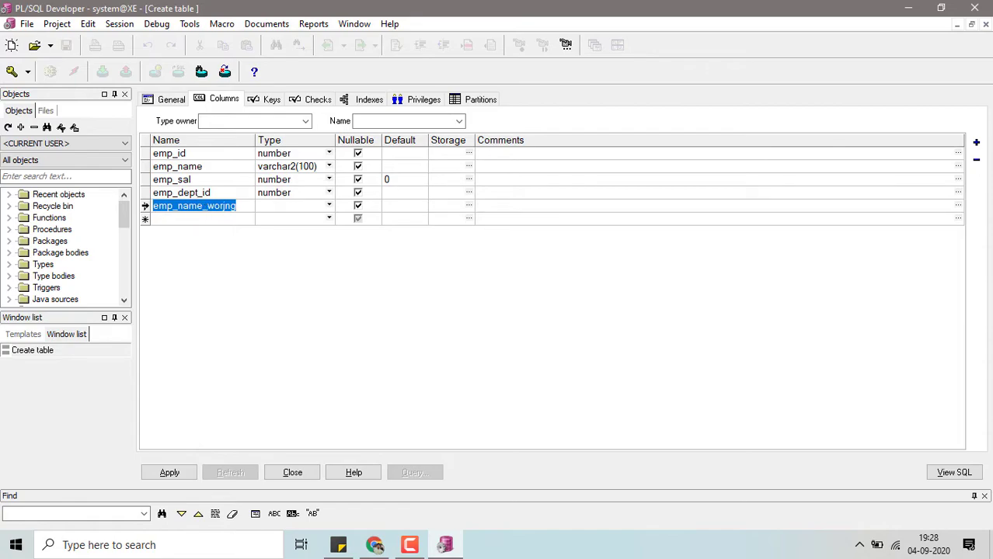
left_click(146, 206)
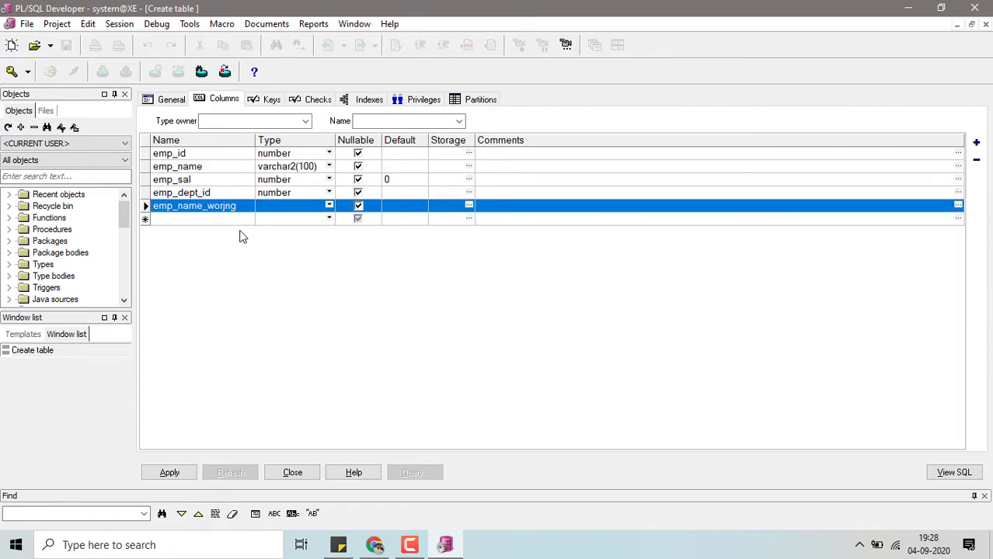
left_click(168, 193)
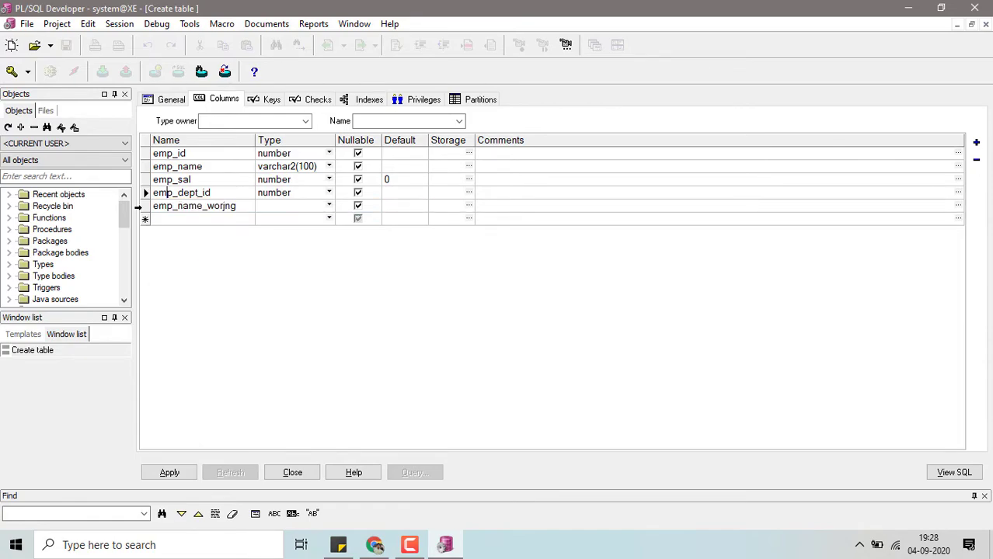
left_click(140, 206)
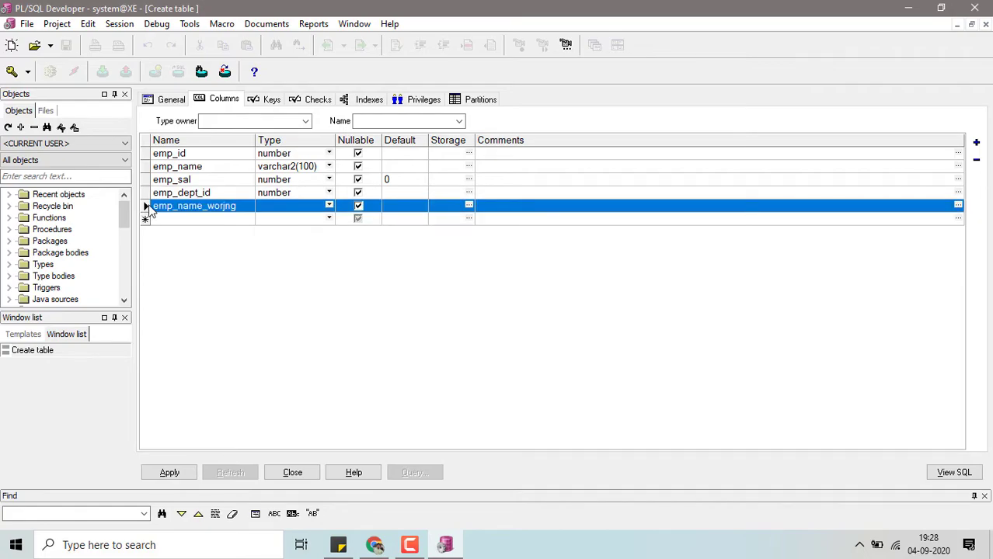
left_click(978, 162)
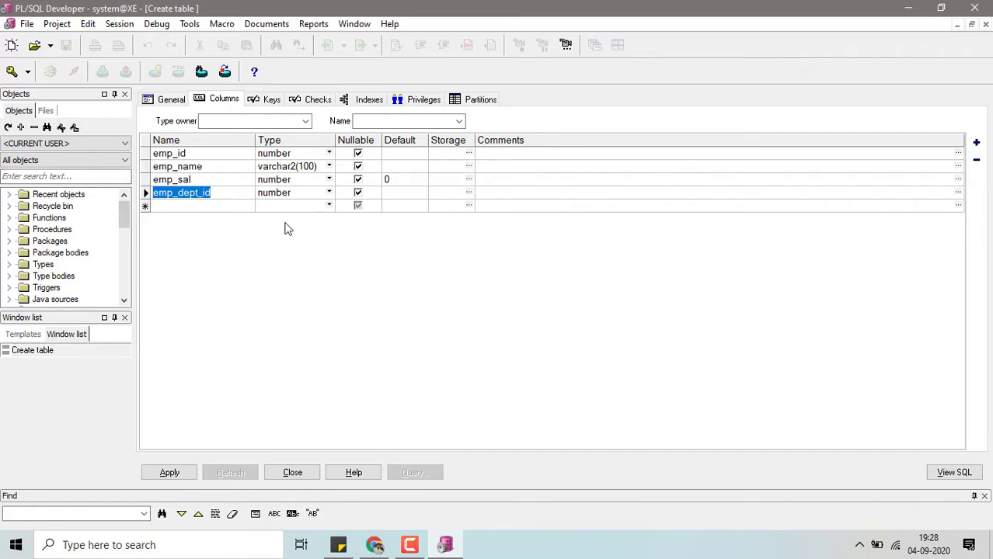
- Add a key to the Employee table and name it EMPLOYEE_PK
left_click(272, 101)
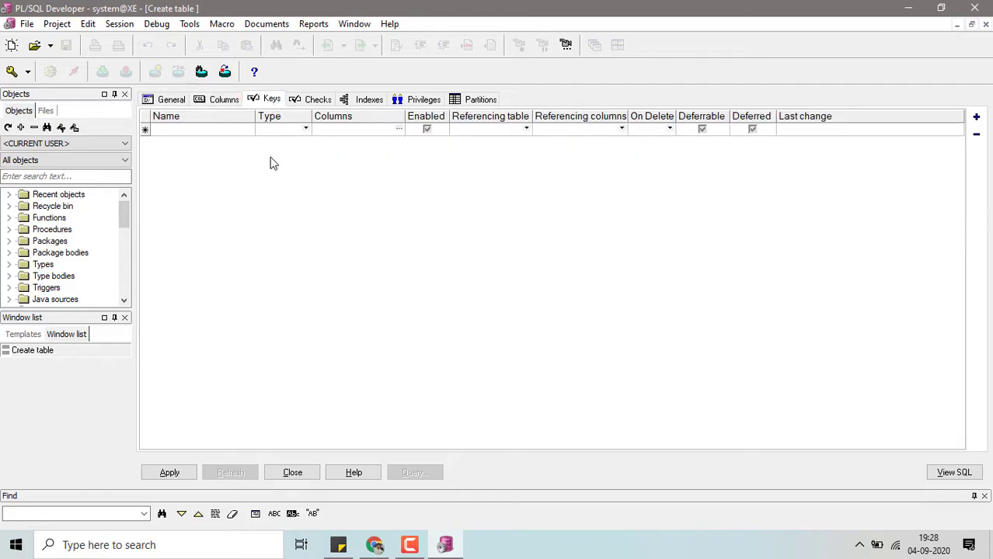
left_click(293, 130)
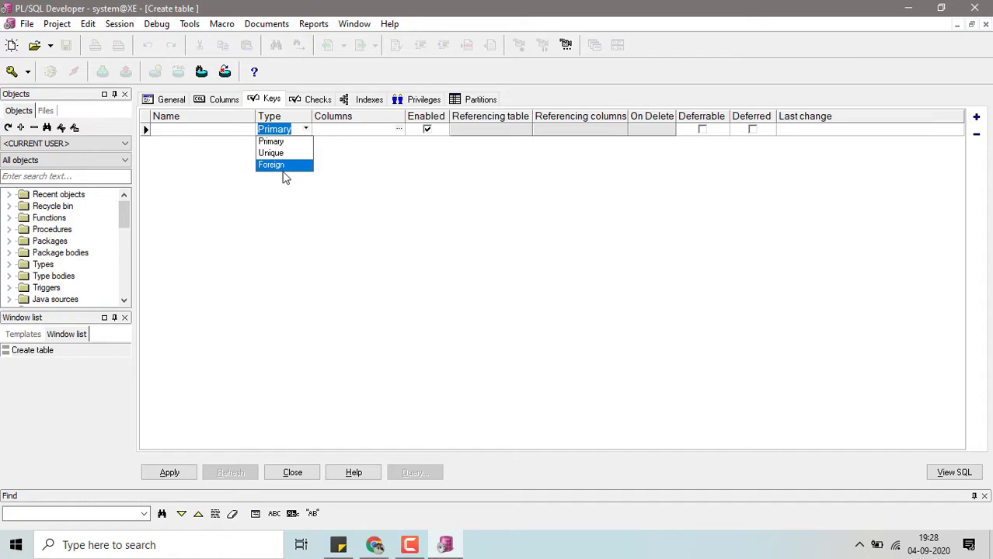
left_click(206, 131)
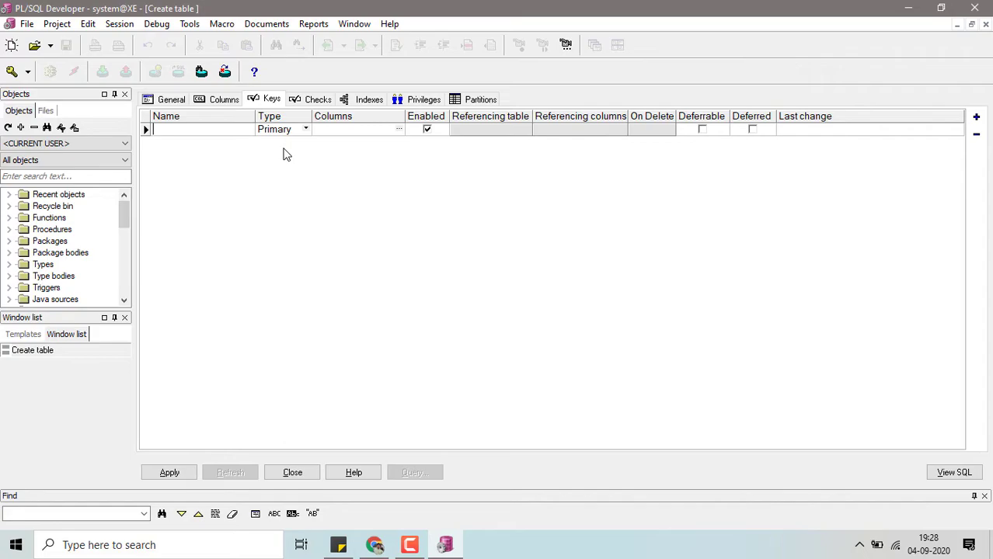
type("EMPLOY")
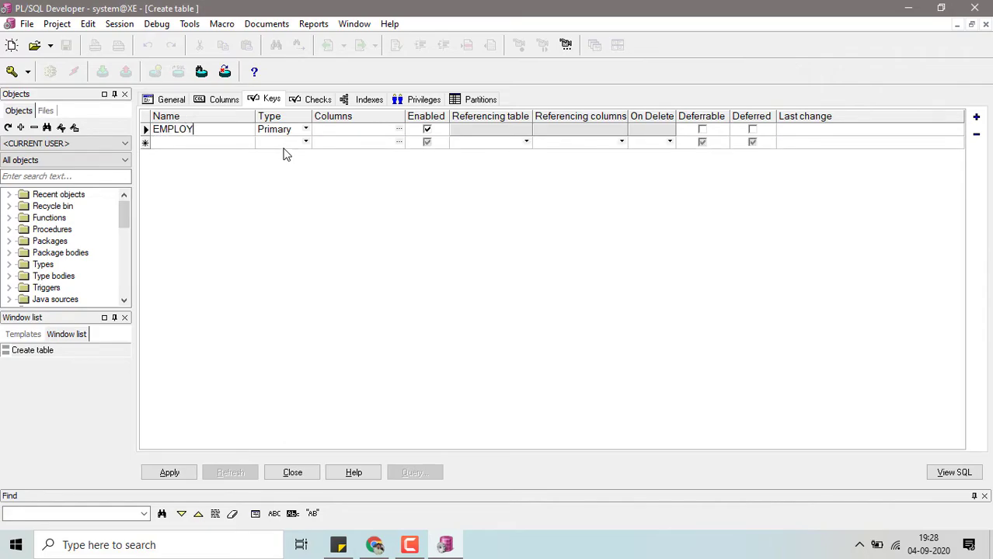
type("EE_PK")
- Set the EMPLOYEE_PK key's type to Primary and assign emp_id and emp_dept_id as its key columns
left_click(307, 131)
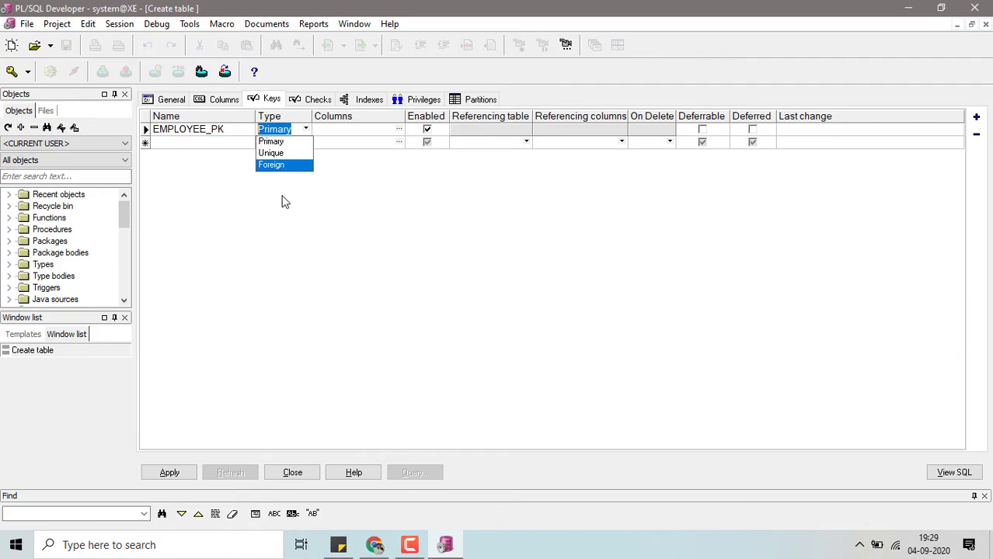
left_click(275, 142)
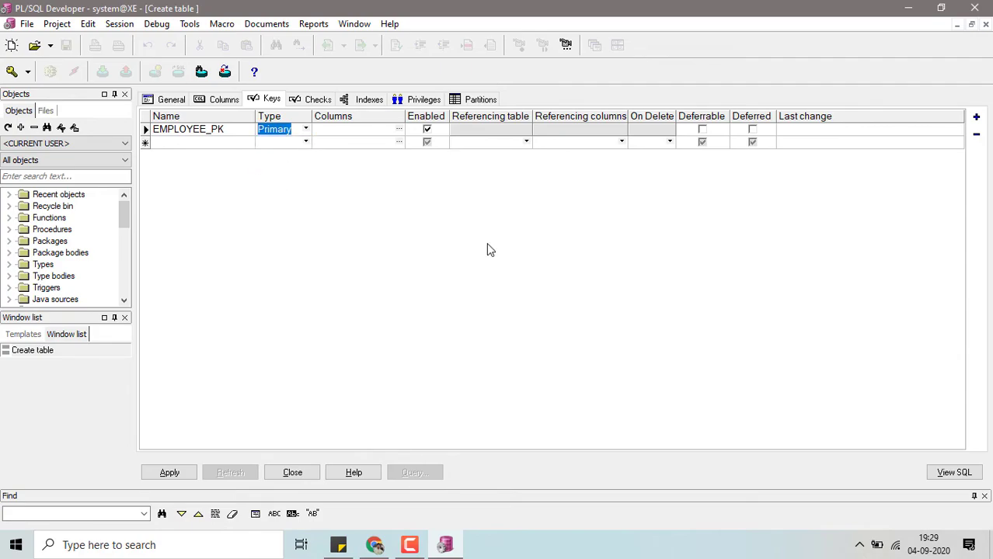
left_click(399, 129)
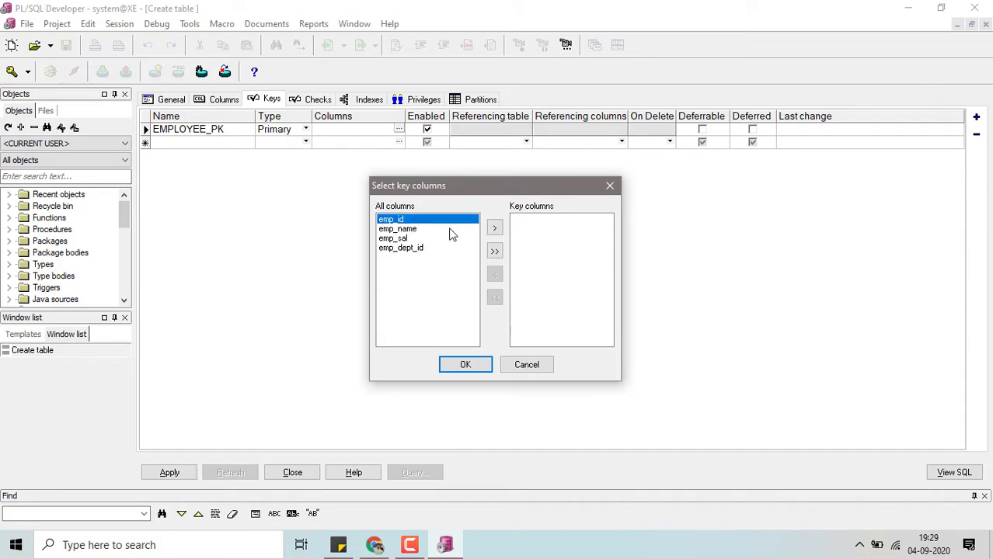
left_click(494, 230)
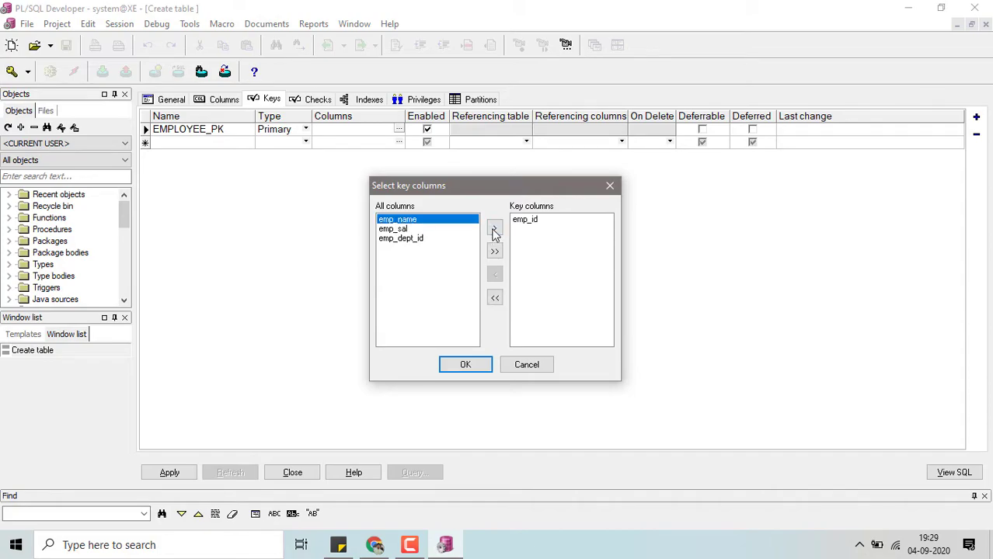
left_click(396, 239)
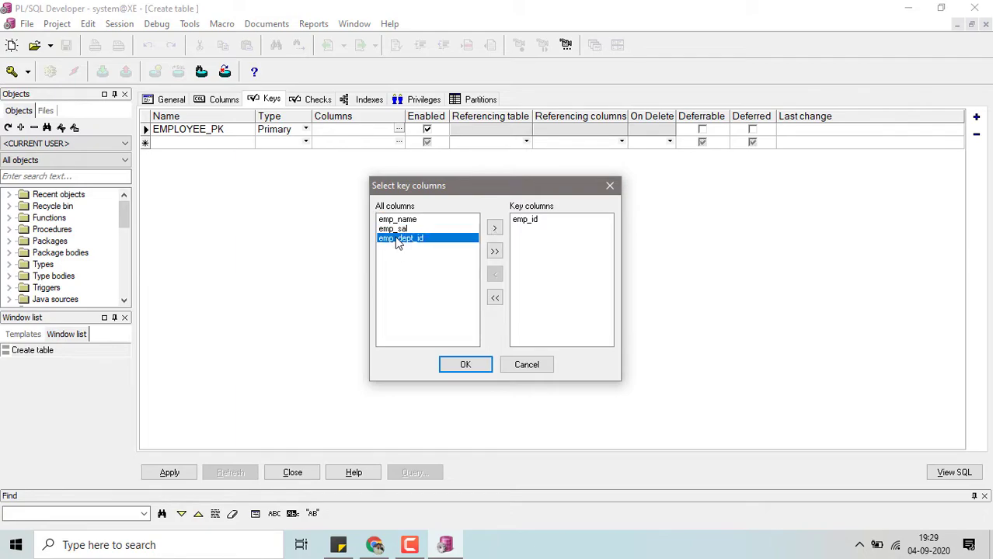
left_click(497, 230)
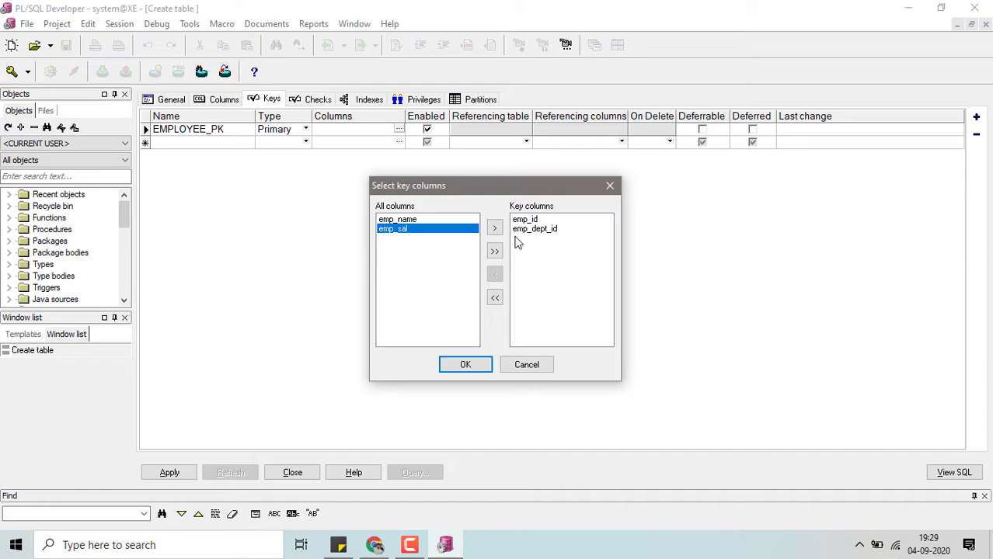
left_click(539, 231)
left_click(521, 221)
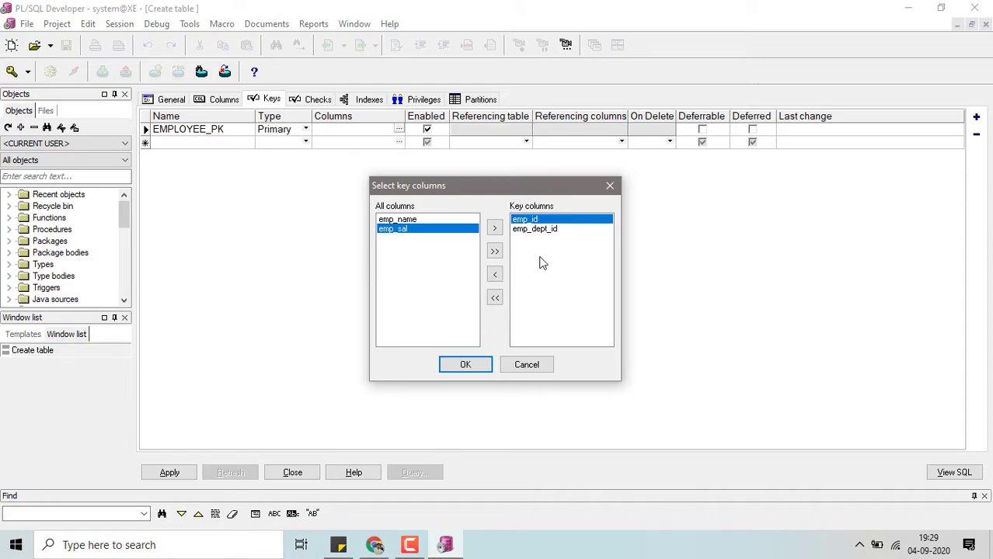
left_click(463, 365)
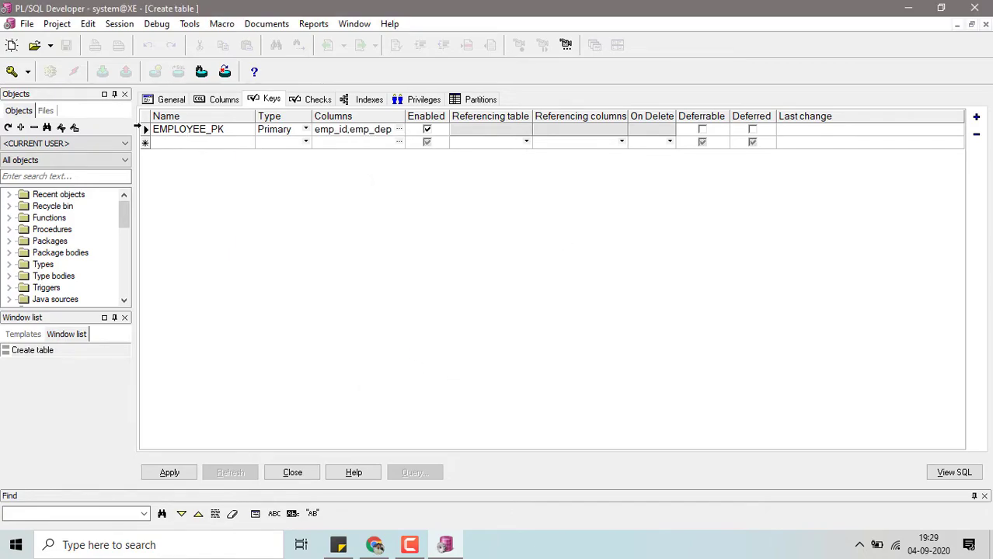
- Disable the EMPLOYEE_PK key and enable it again
left_click(143, 129)
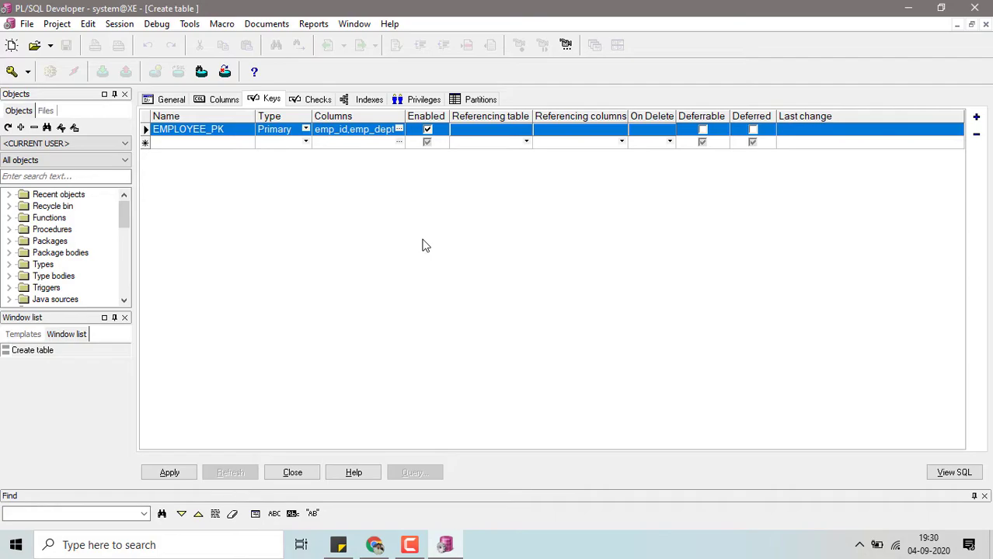
left_click(428, 130)
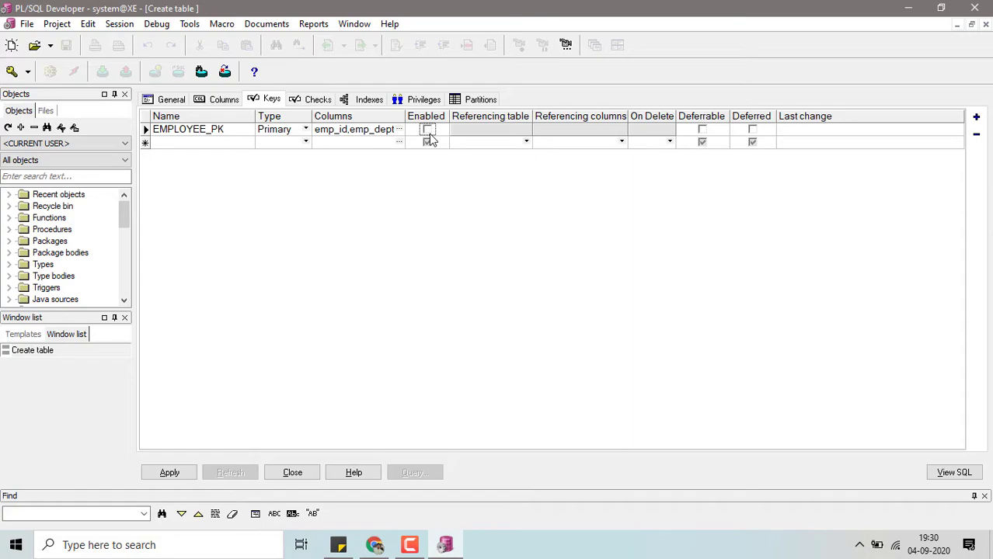
left_click(429, 130)
- Examine the table's checks and indexes, widening the index list's Type and Columns fields to read the EMPLOYEE_PK entry
left_click(316, 103)
left_click(351, 101)
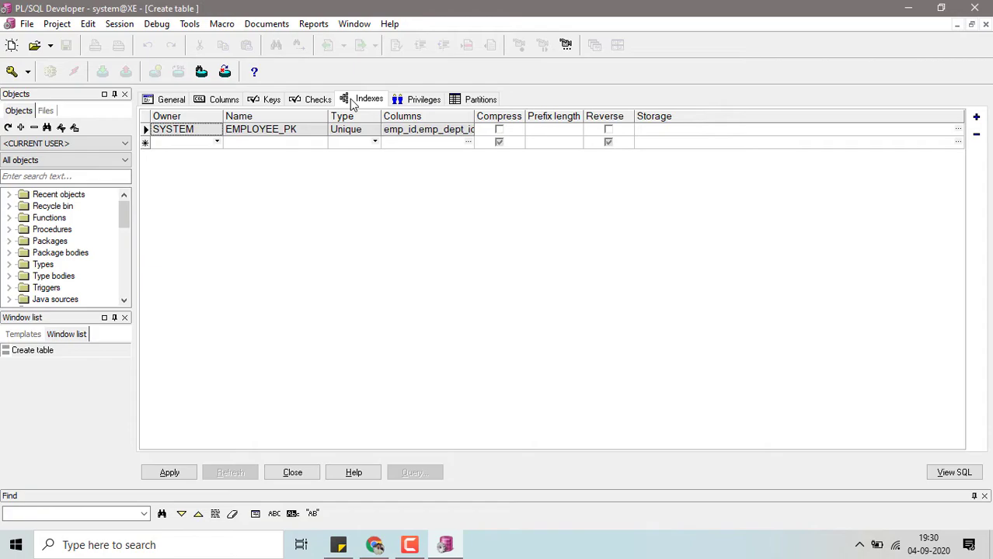
left_click(273, 101)
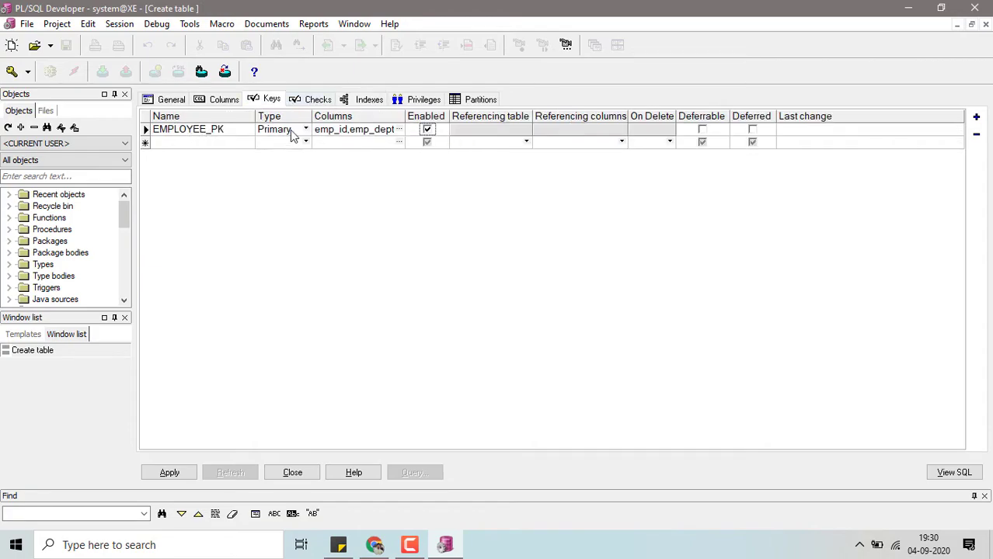
left_click(332, 130)
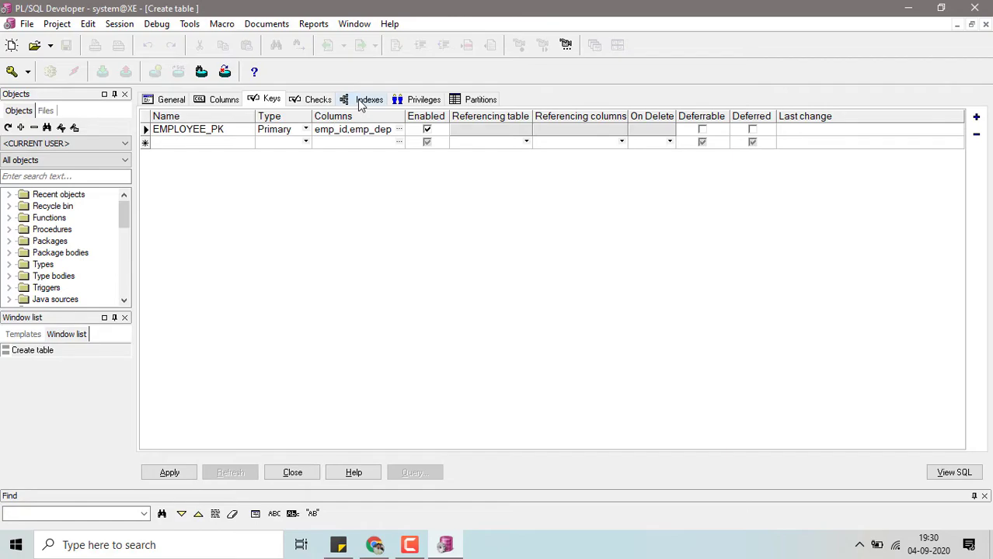
left_click(359, 103)
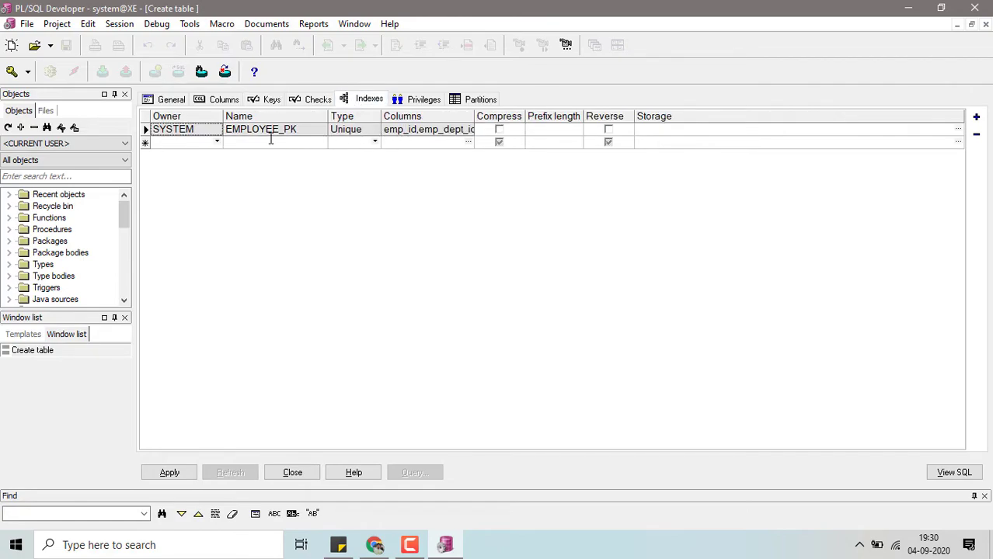
left_click_drag(380, 117, 409, 116)
left_click_drag(503, 118, 643, 116)
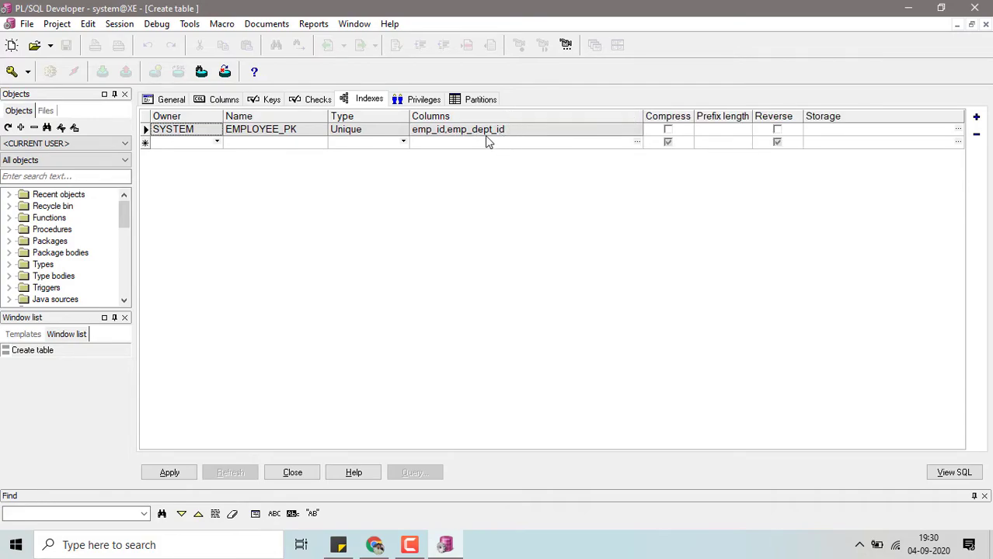
left_click(206, 142)
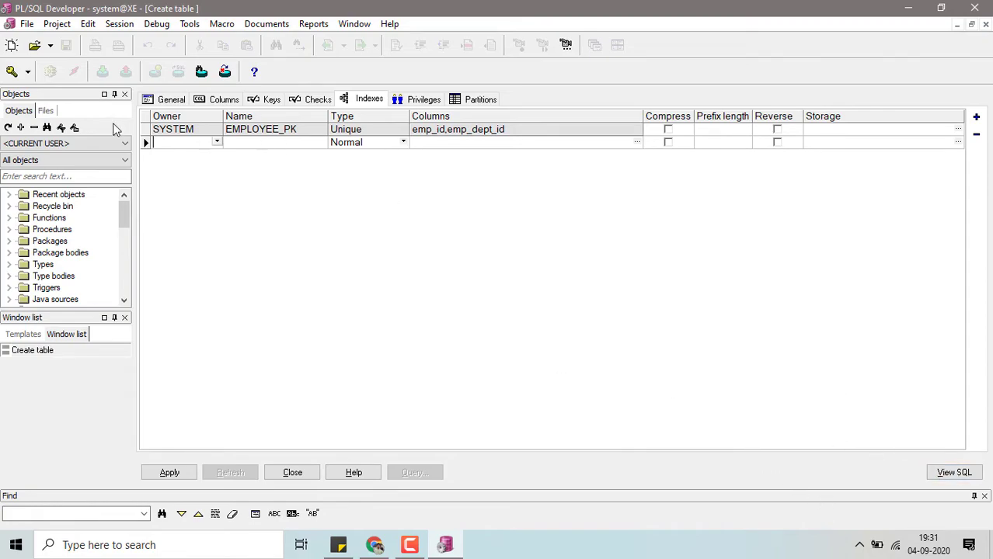
- Review the column and key definitions and display the generated SQL, highlighting its create table and alter table statements
left_click(165, 100)
left_click(221, 100)
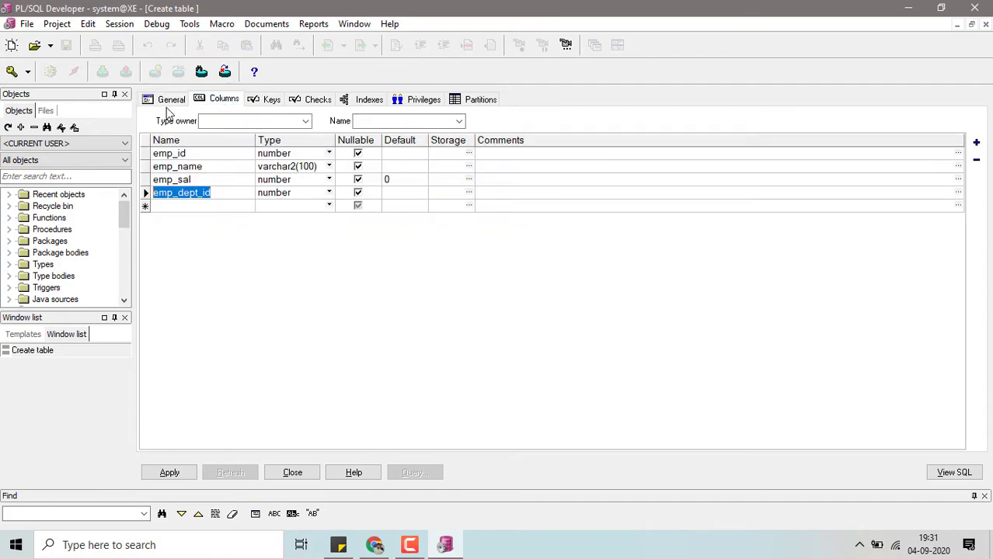
left_click(268, 100)
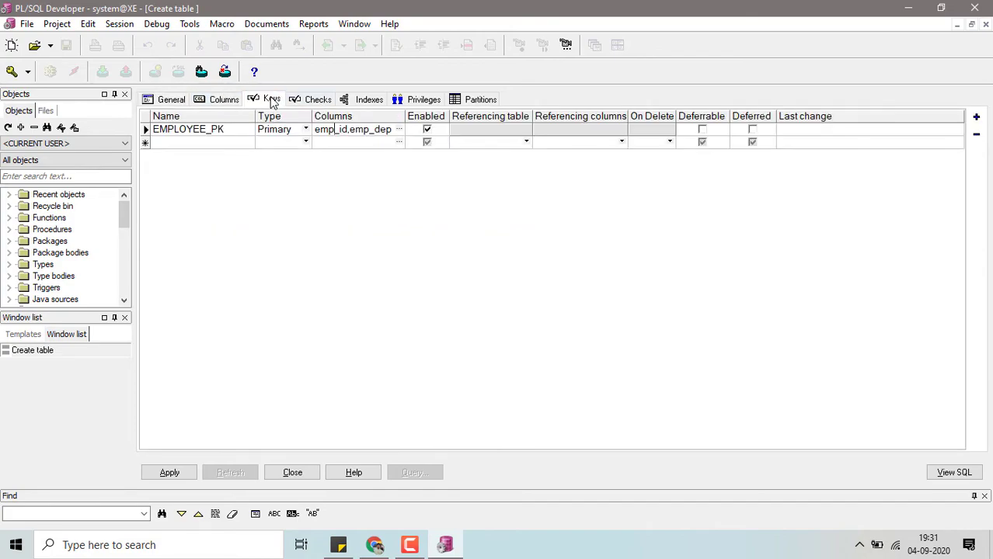
left_click(937, 479)
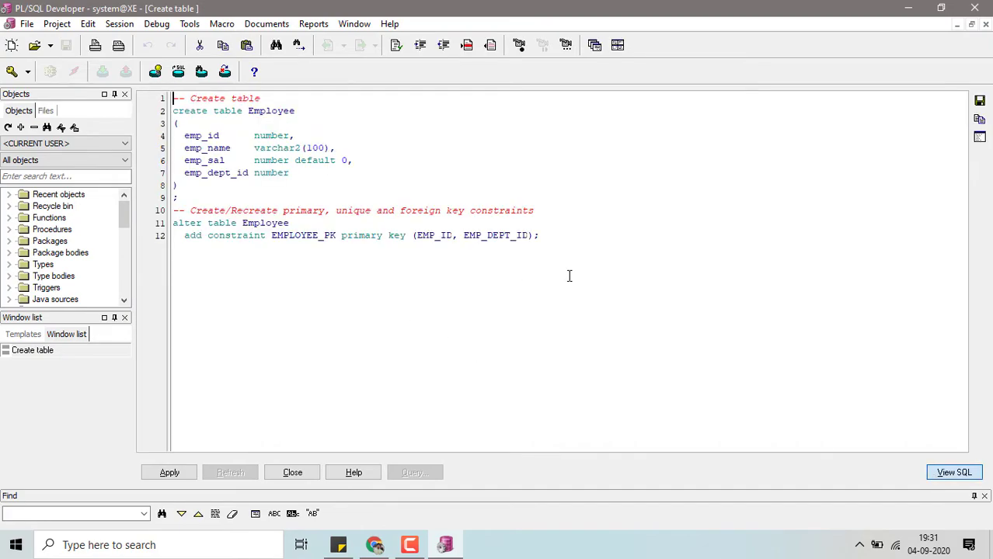
left_click_drag(539, 235, 159, 82)
left_click_drag(225, 199, 143, 116)
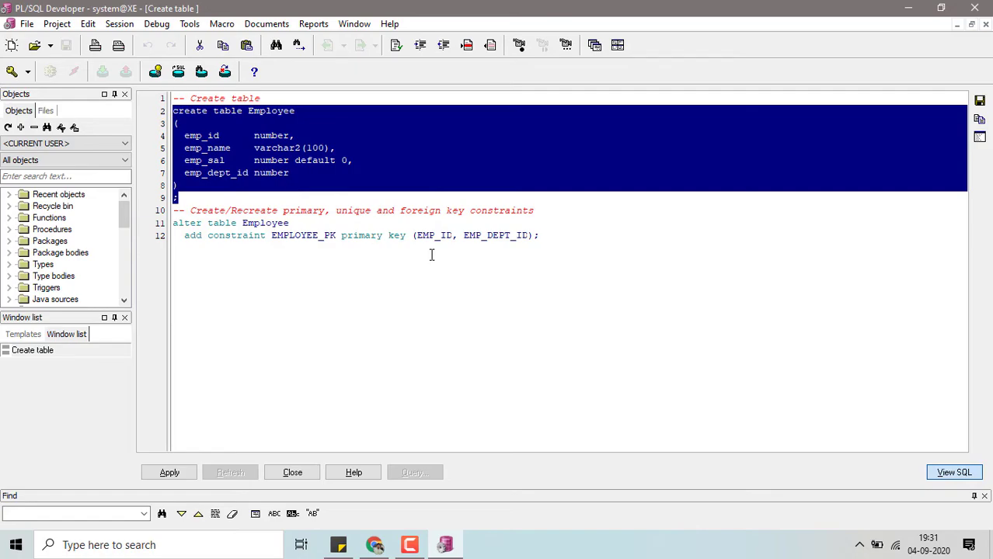
left_click(607, 289)
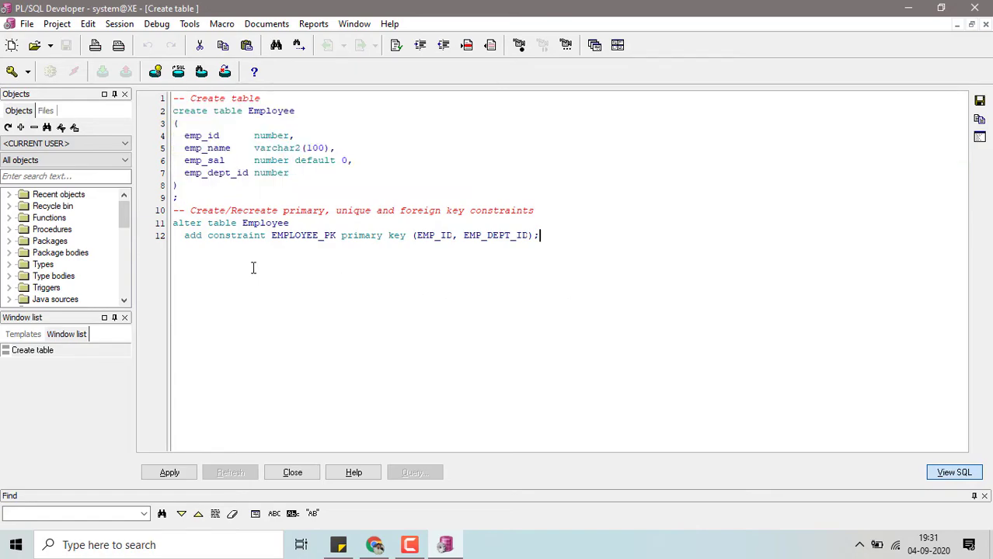
left_click_drag(144, 238, 144, 212)
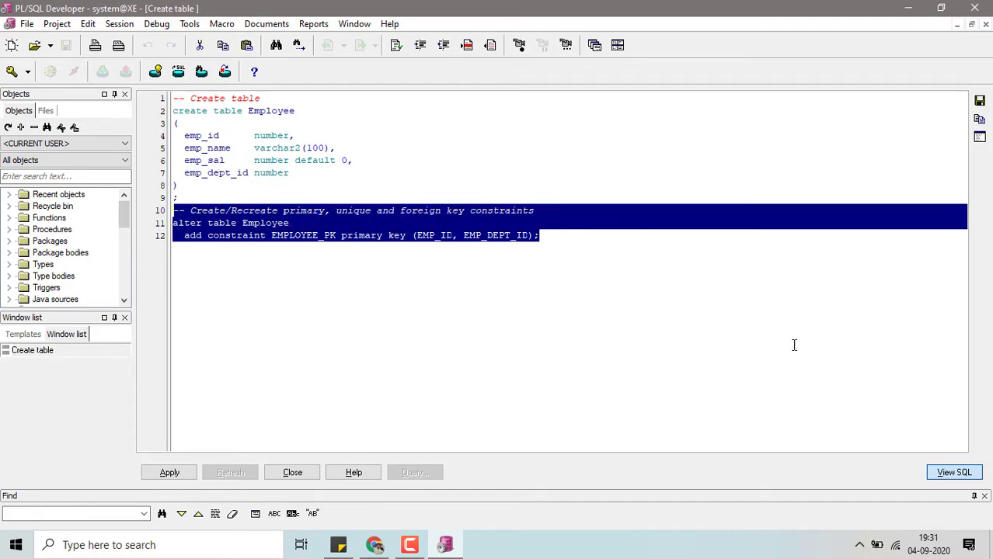
- Switch between the key definition and its generated SQL, and highlight the whole script before returning to the definition
left_click(942, 477)
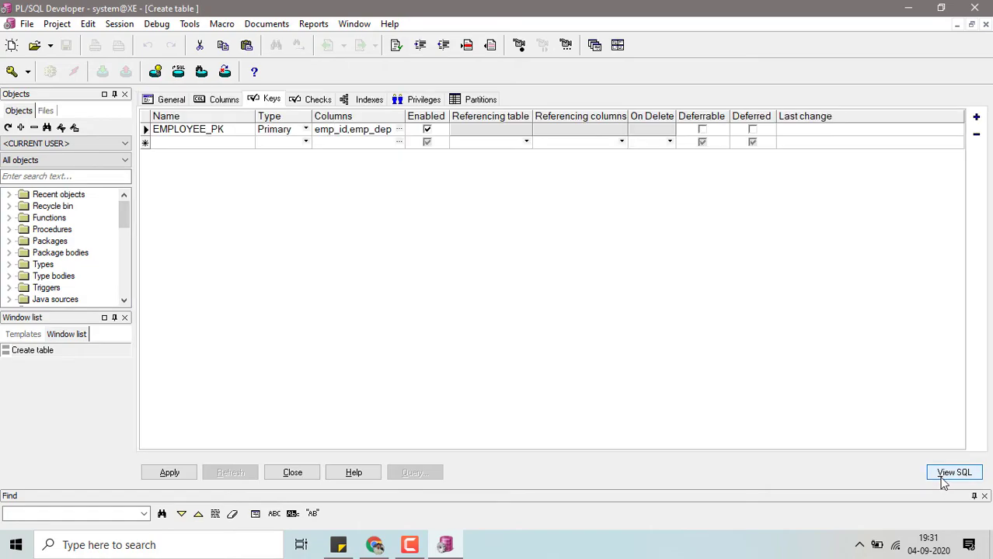
left_click(942, 477)
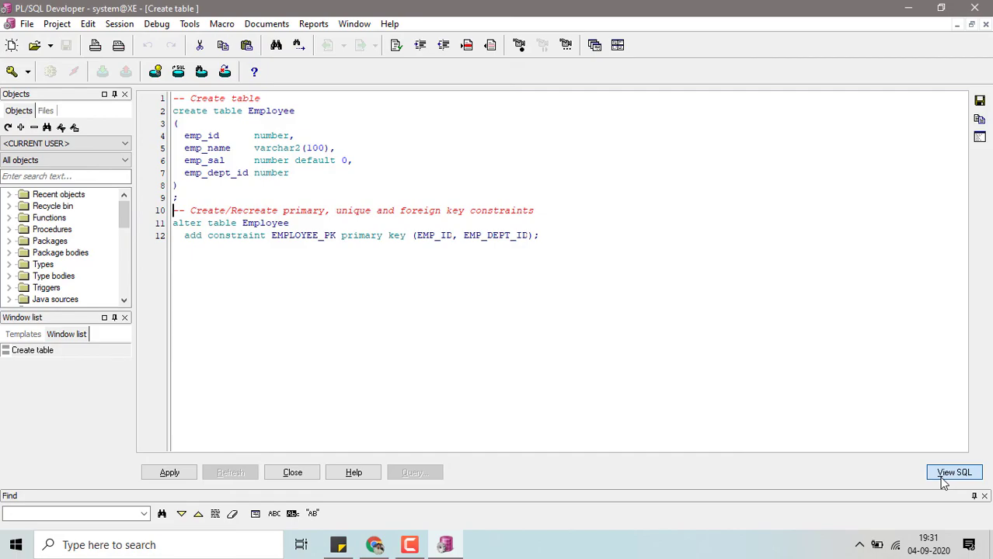
left_click(942, 477)
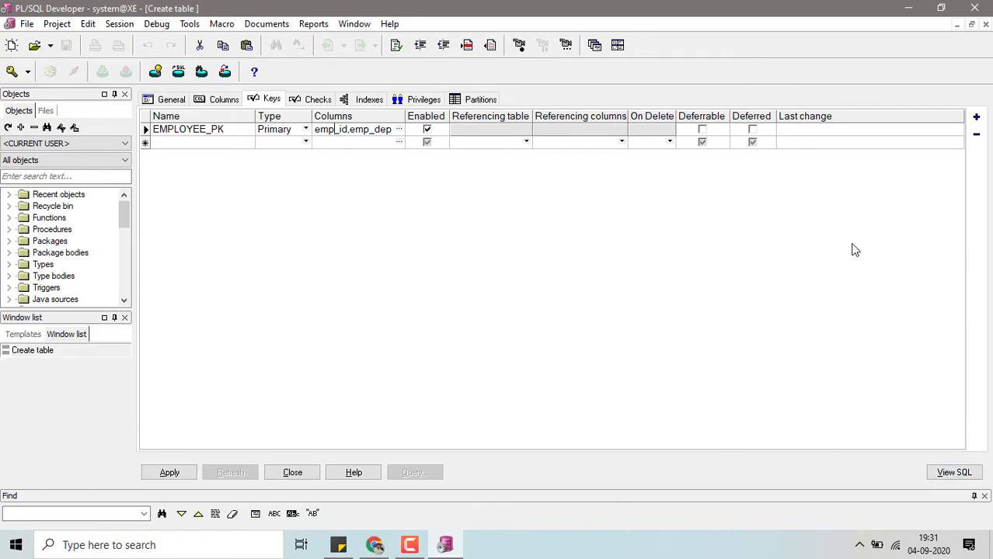
left_click(964, 475)
left_click_drag(541, 235, 135, 104)
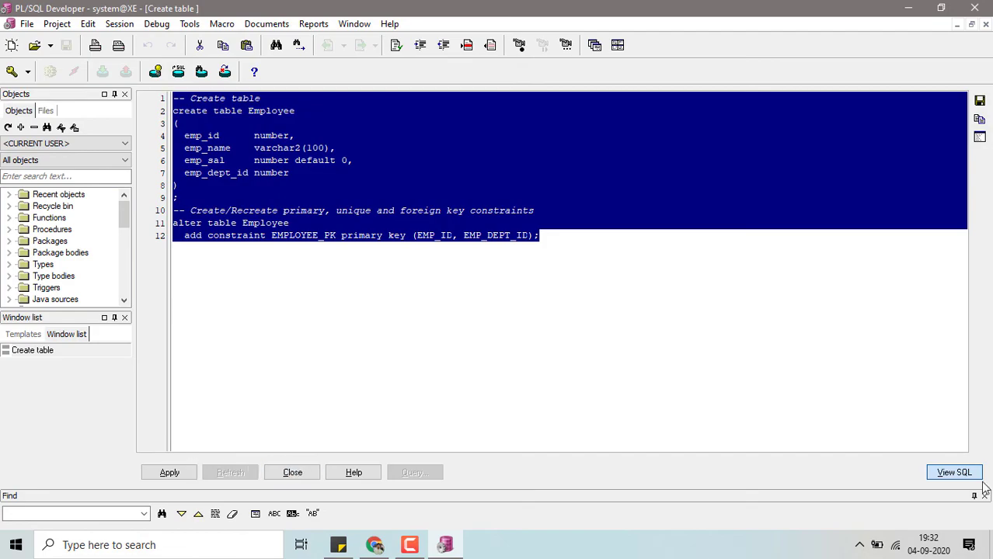
left_click(945, 479)
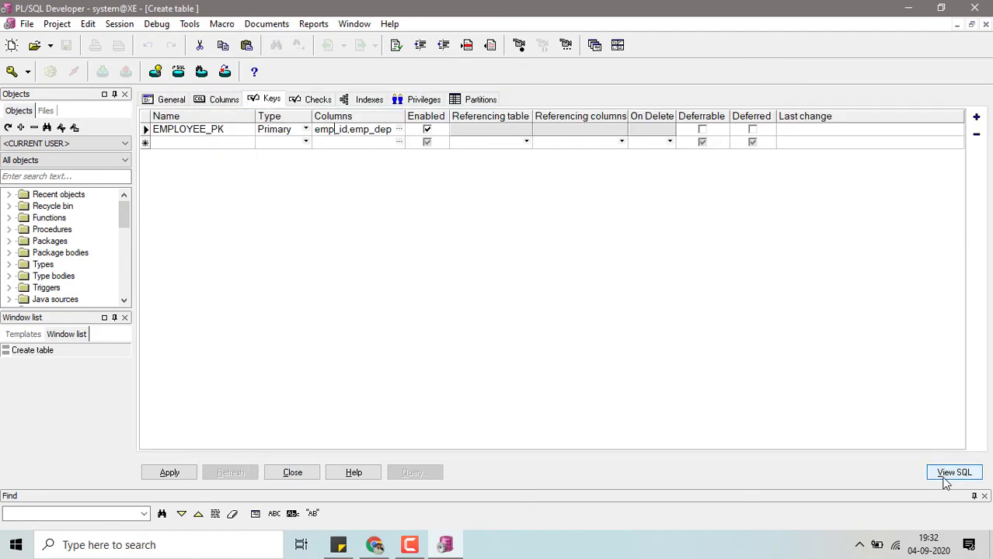
- Check the general settings and column list, and apply the definition to create the Employee table
left_click(164, 99)
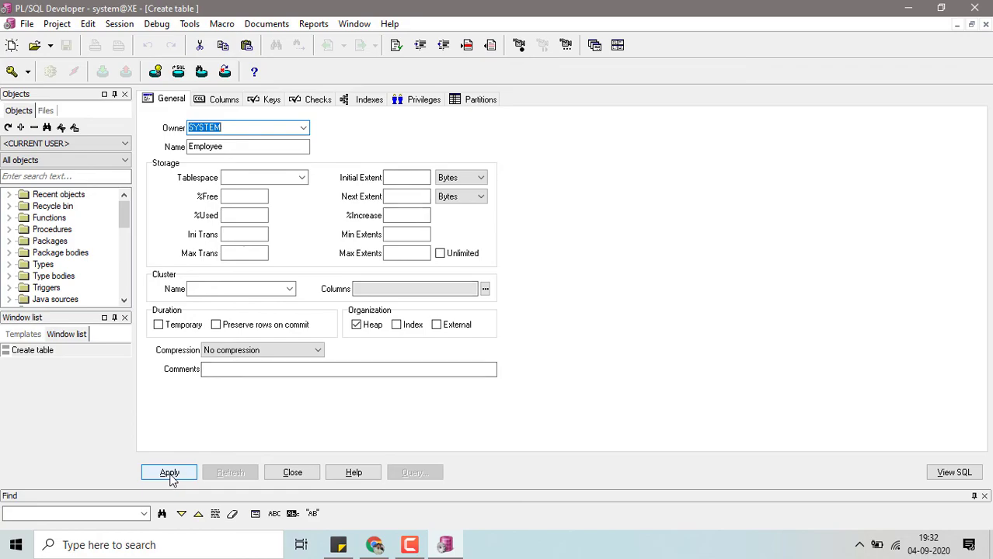
left_click(220, 100)
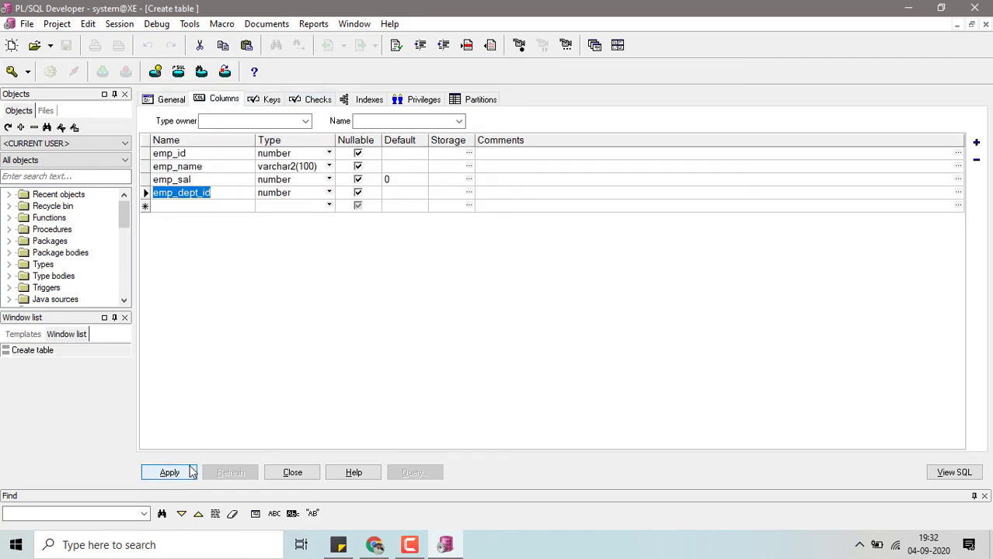
left_click(181, 474)
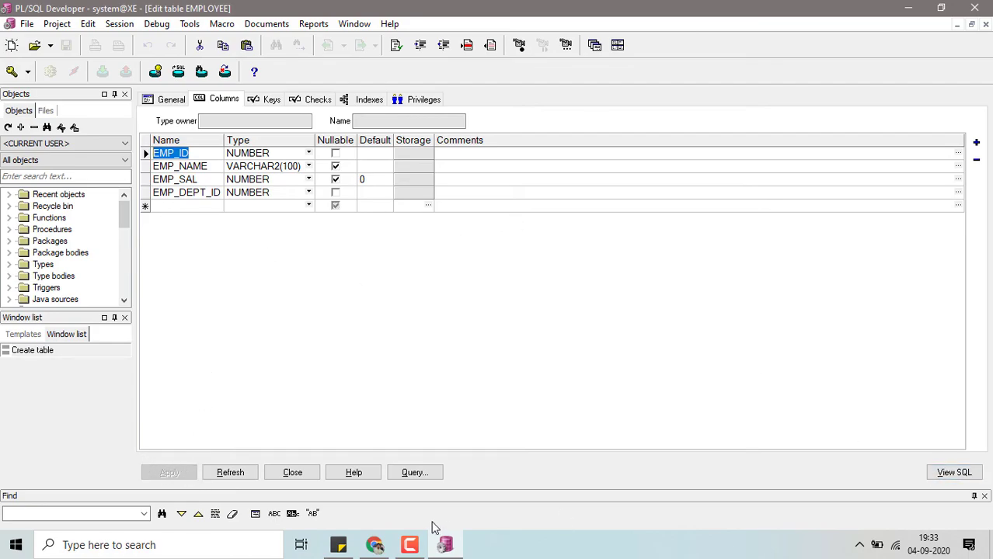
- Query the new EMPLOYEE table's data from the table editor and close the query window each time
left_click(414, 471)
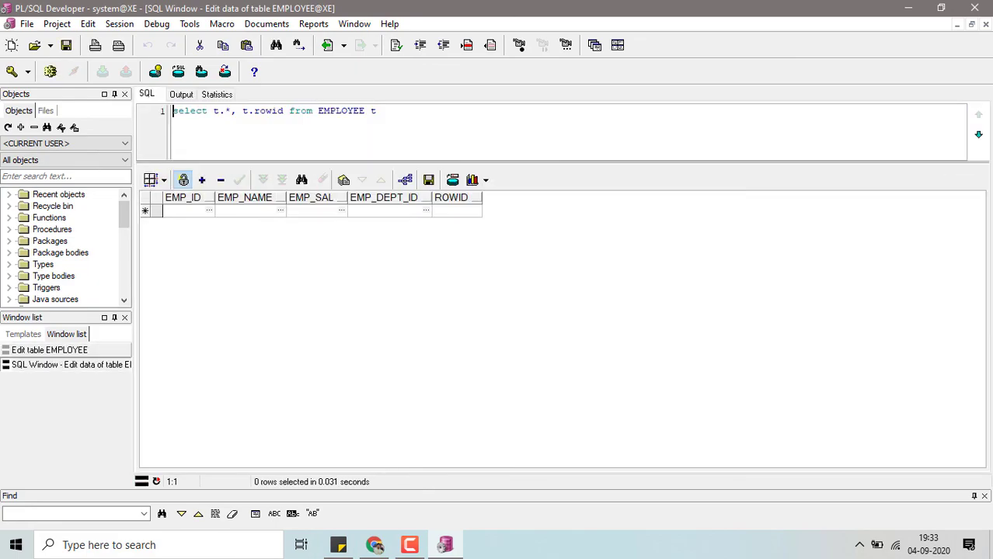
left_click(984, 25)
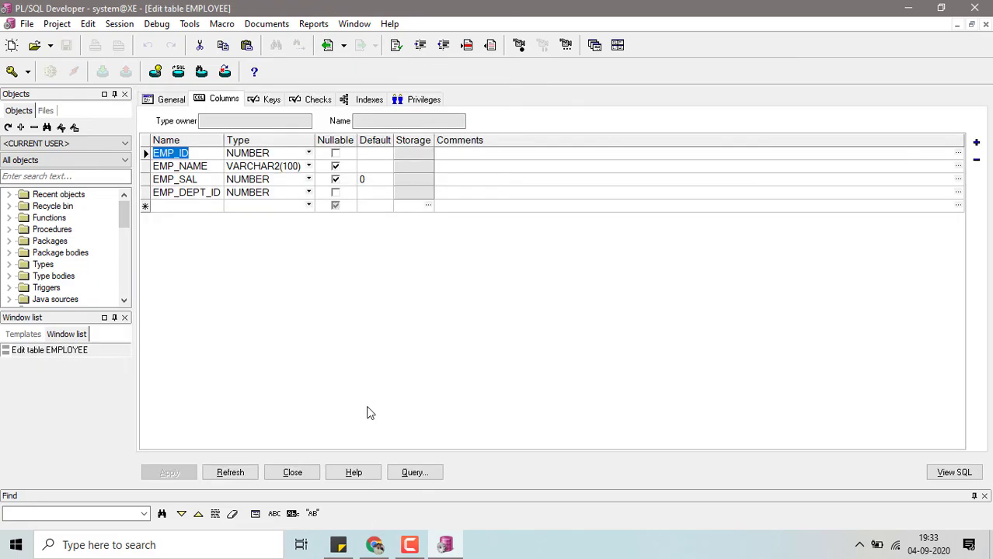
left_click(412, 473)
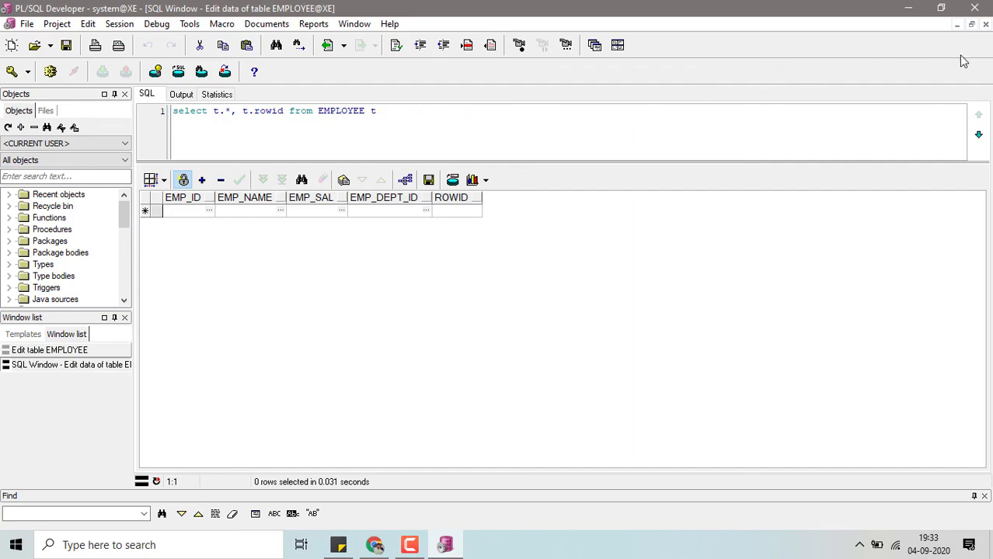
left_click(985, 24)
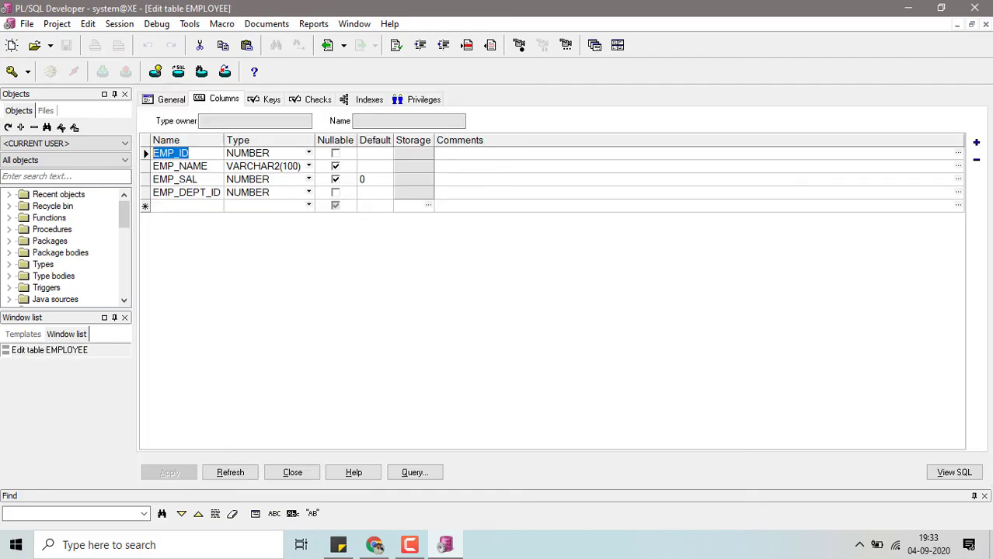
- Open a new SQL window and execute the query select * from employee;
left_click(26, 25)
mouse_move(148, 42)
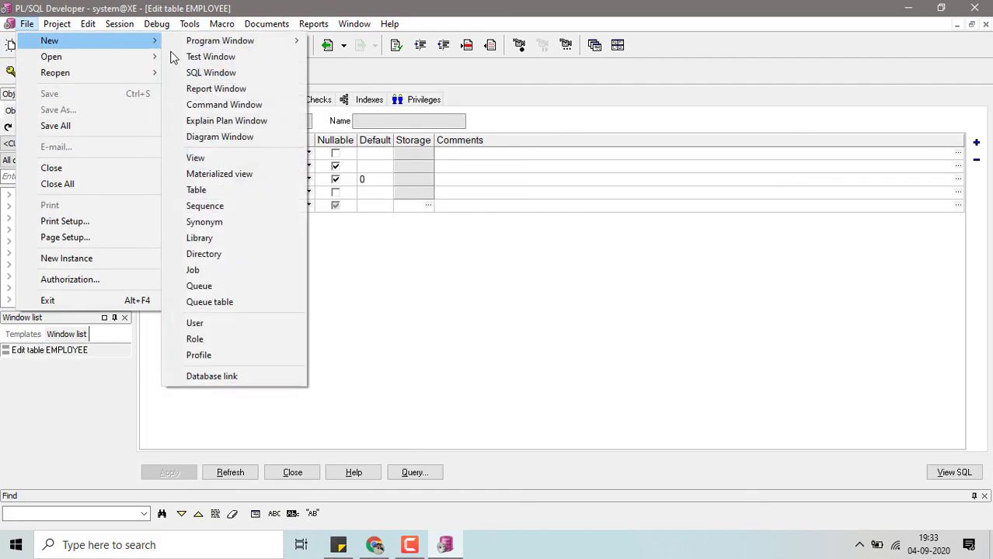
left_click(225, 77)
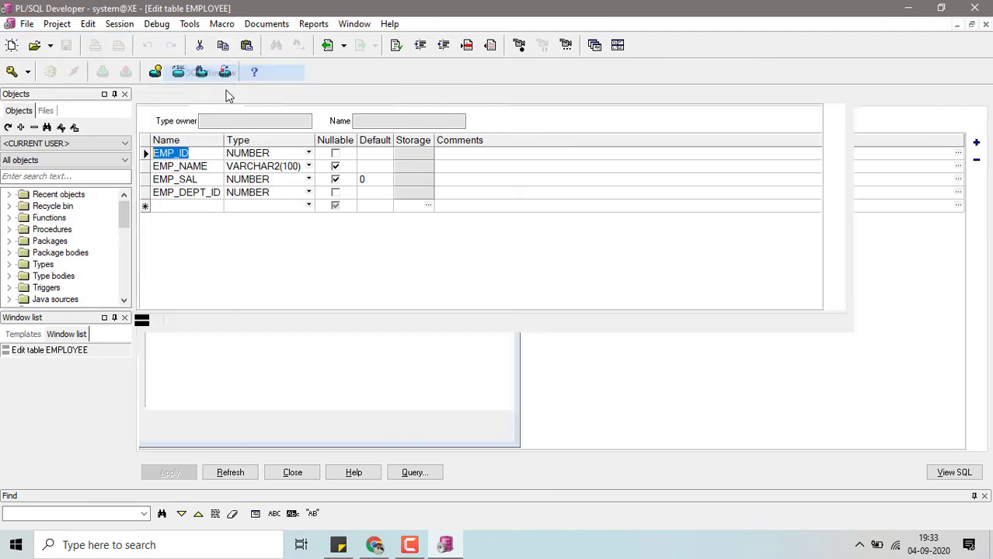
type("select * from emplo")
key("BackSpace")
type("loyee;")
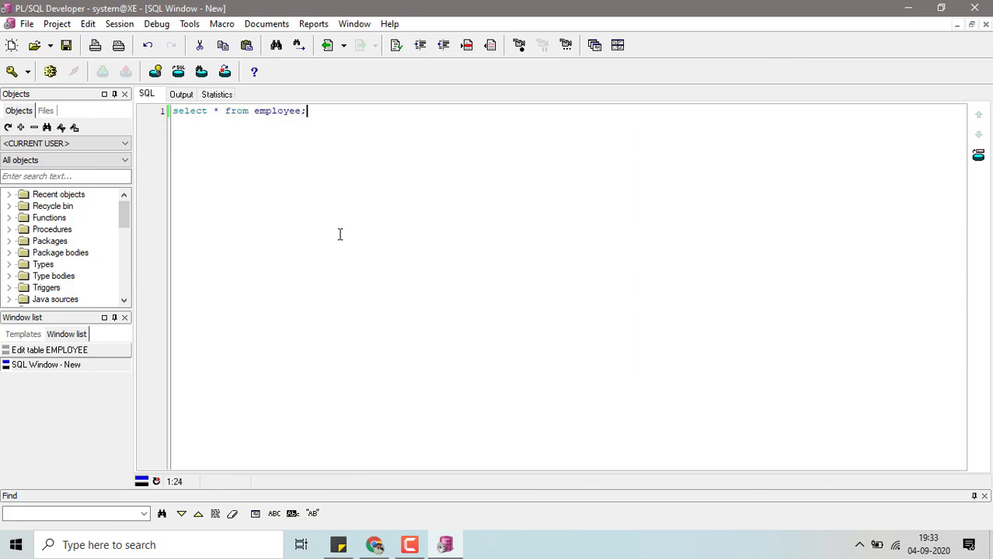
left_click(51, 72)
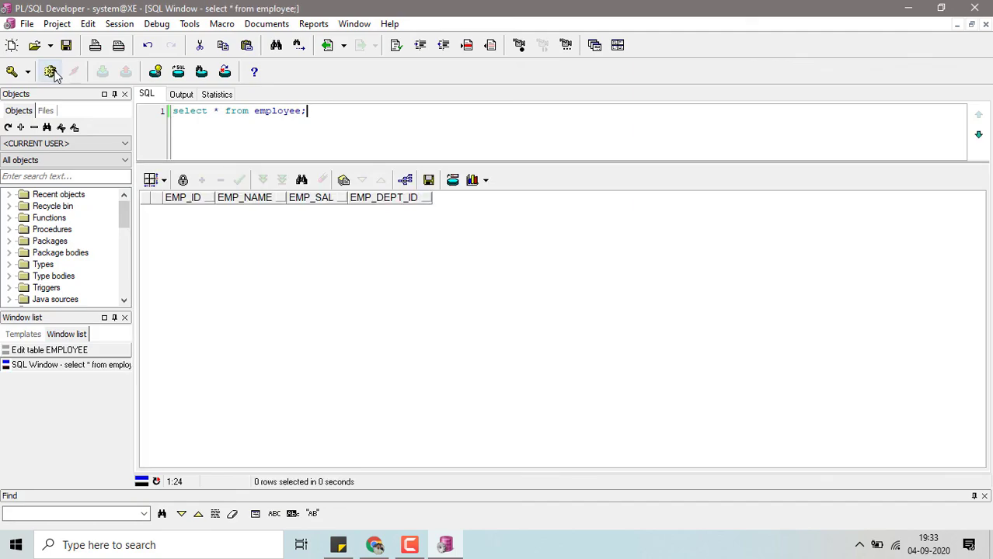